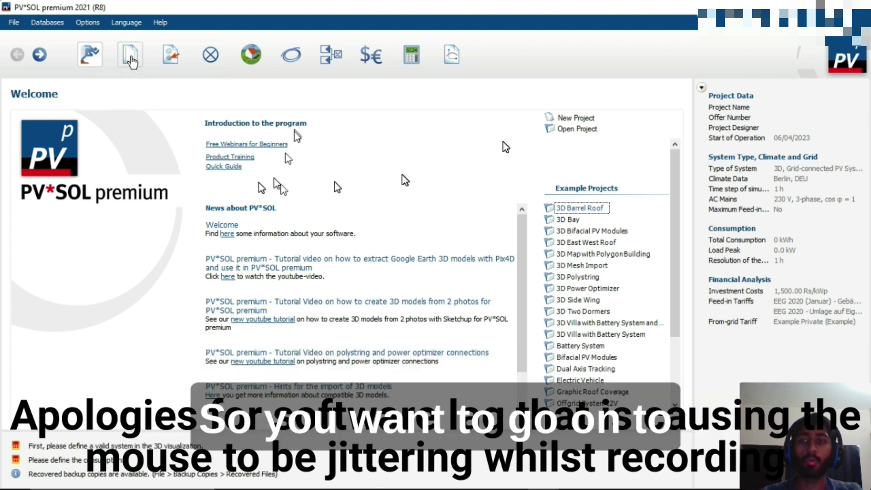
Enter 'test project' as the project name on the Project Data page
{"action": "left_click", "coordinate": [130, 58]}
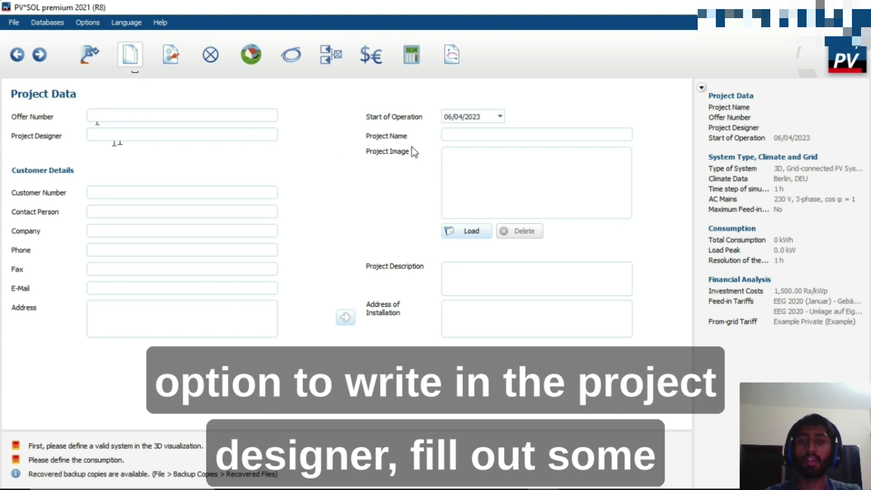
{"action": "left_click", "coordinate": [464, 135]}
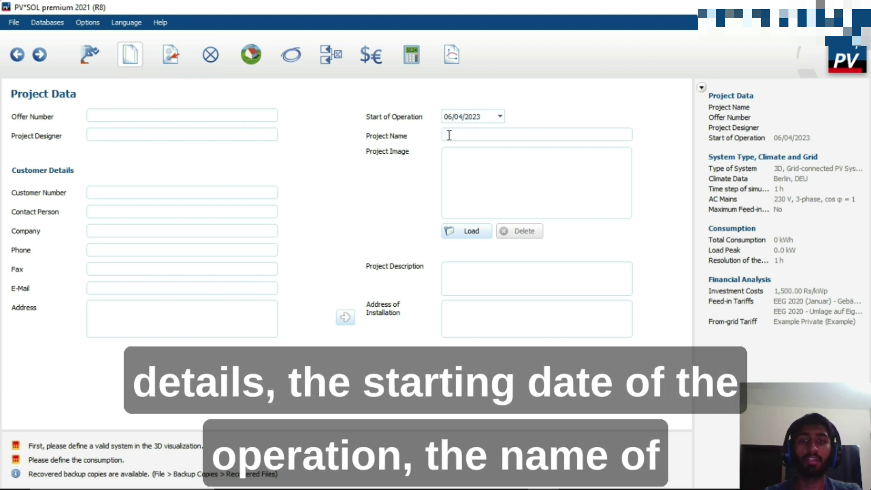
{"action": "type", "text": "test"}
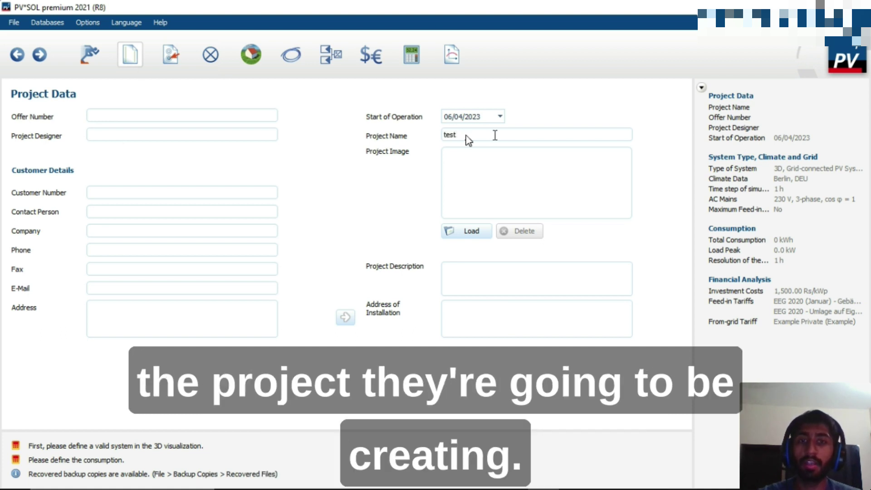
{"action": "type", "text": " project"}
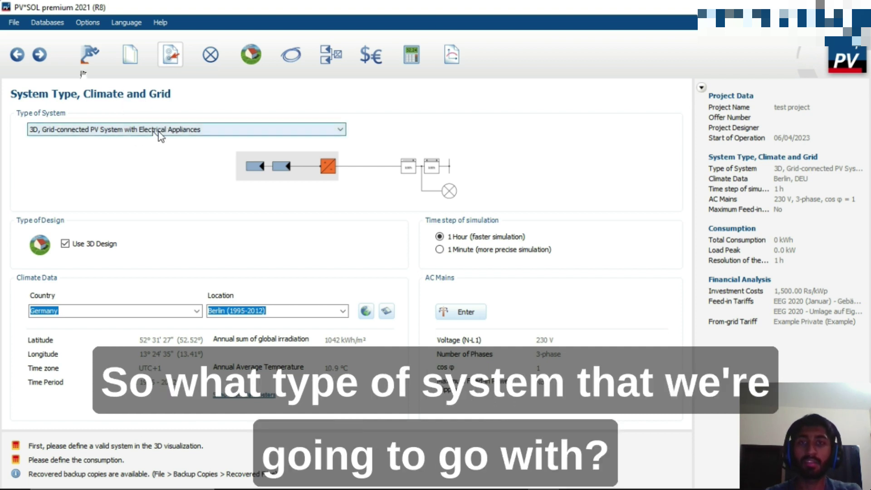
Use Islamabad climate data and switch the AC mains to 1-phase, 230 V
{"action": "left_click", "coordinate": [210, 131]}
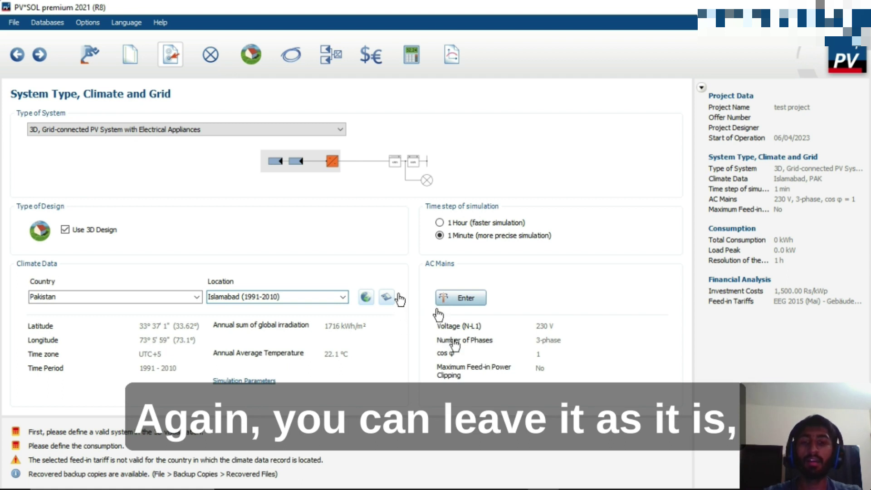
{"action": "left_click", "coordinate": [458, 298]}
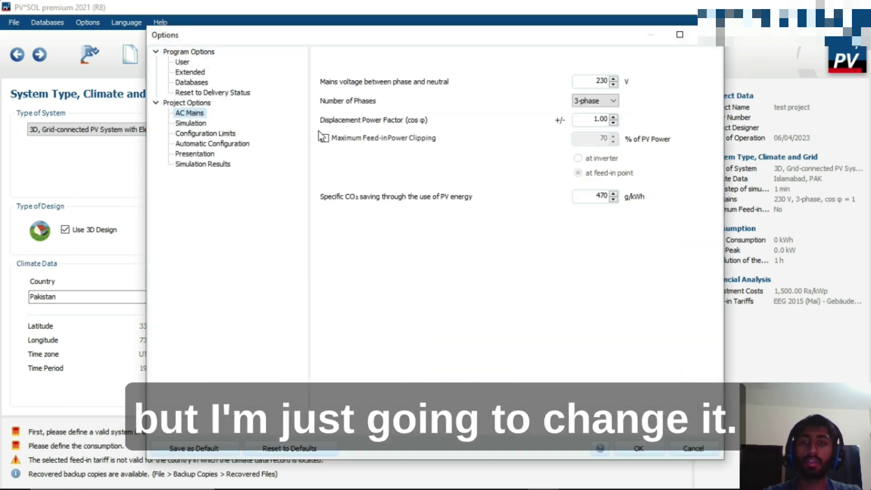
{"action": "left_click", "coordinate": [603, 102]}
{"action": "left_click", "coordinate": [588, 111]}
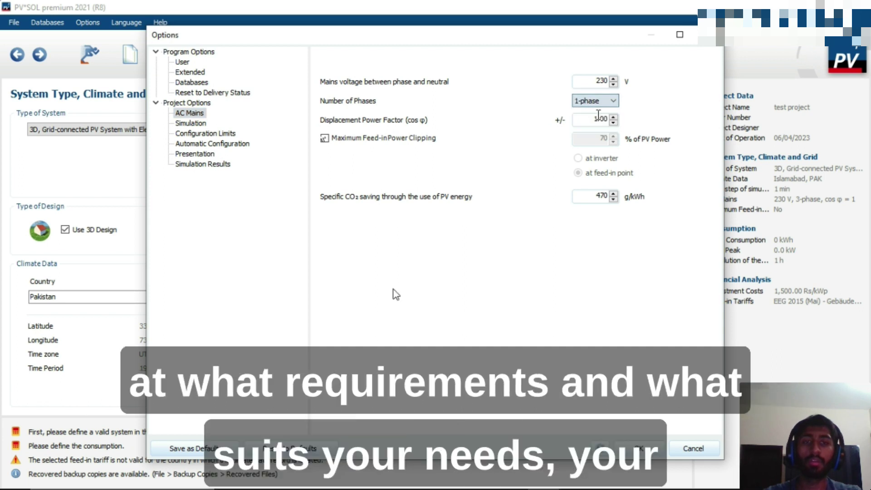
{"action": "key", "text": "Return"}
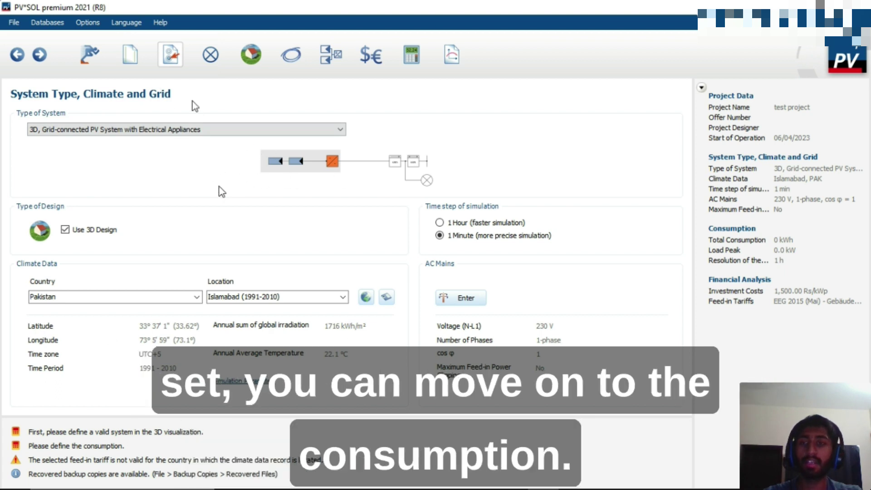
Add a 2-person household load profile of 3304 kWh per year from the load profiles catalogue
{"action": "left_click", "coordinate": [201, 55]}
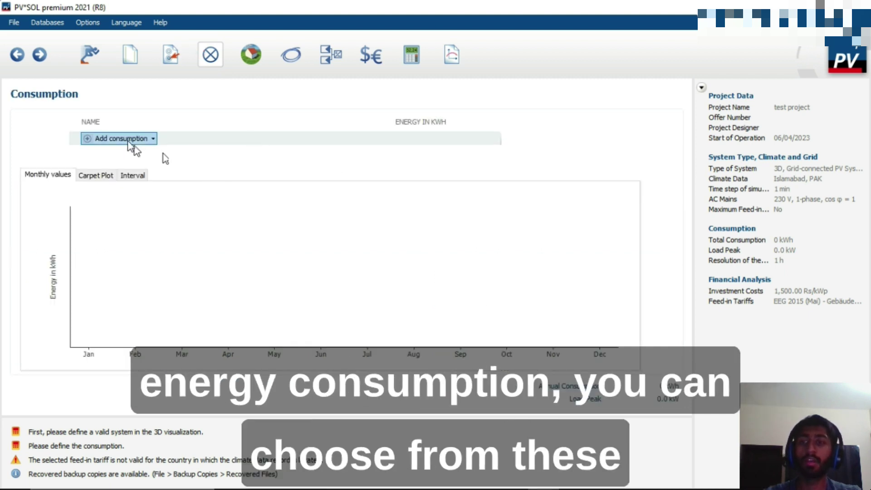
{"action": "left_click", "coordinate": [99, 139]}
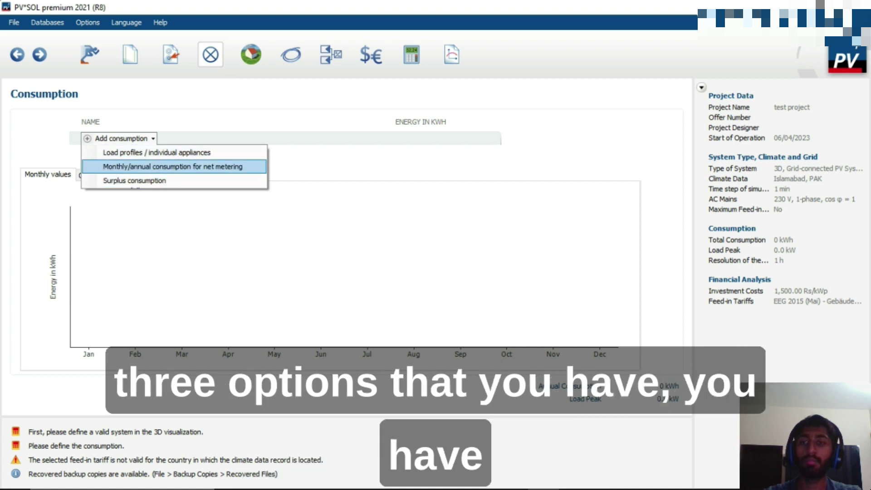
{"action": "left_click", "coordinate": [127, 152]}
{"action": "left_click", "coordinate": [81, 64]}
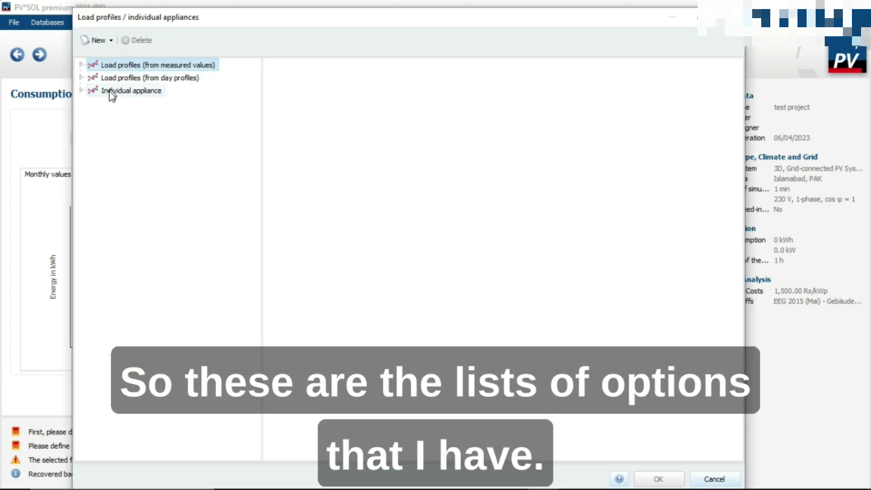
{"action": "left_click", "coordinate": [80, 78]}
{"action": "left_click", "coordinate": [81, 78]}
{"action": "left_click", "coordinate": [82, 90]}
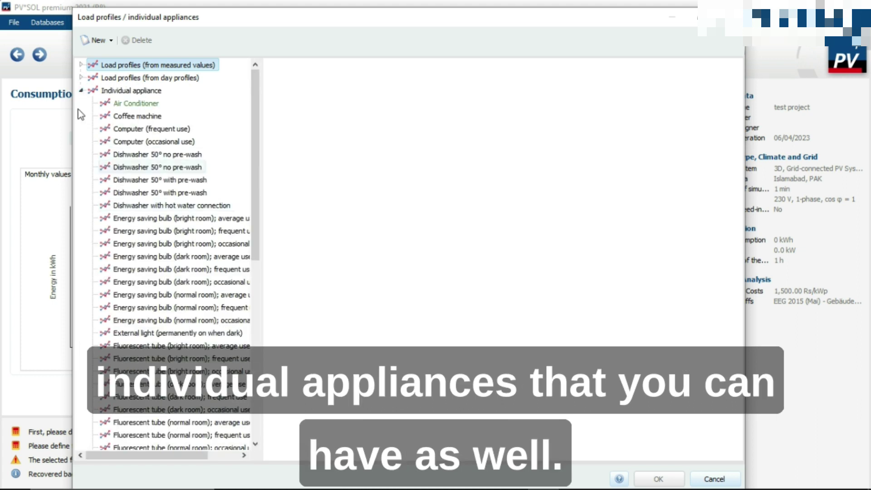
{"action": "left_click", "coordinate": [81, 90]}
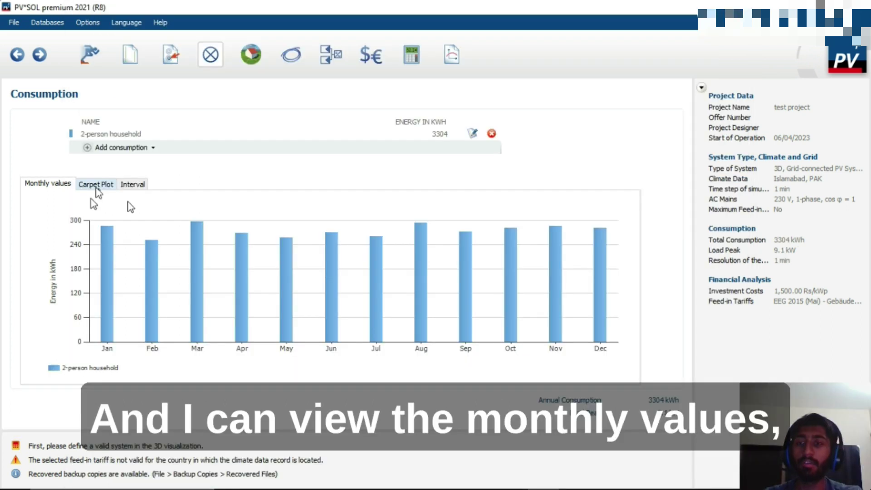
Review the household consumption as carpet plot, interval chart and monthly bars
{"action": "left_click", "coordinate": [96, 186]}
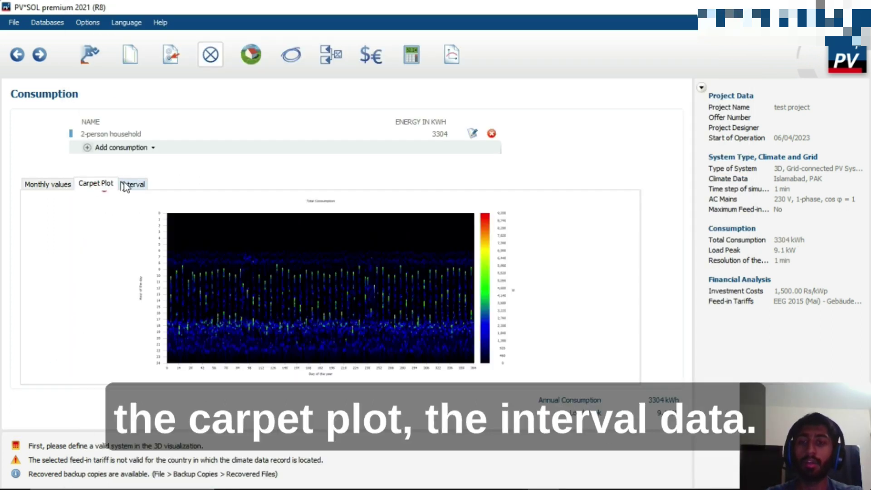
{"action": "left_click", "coordinate": [130, 184]}
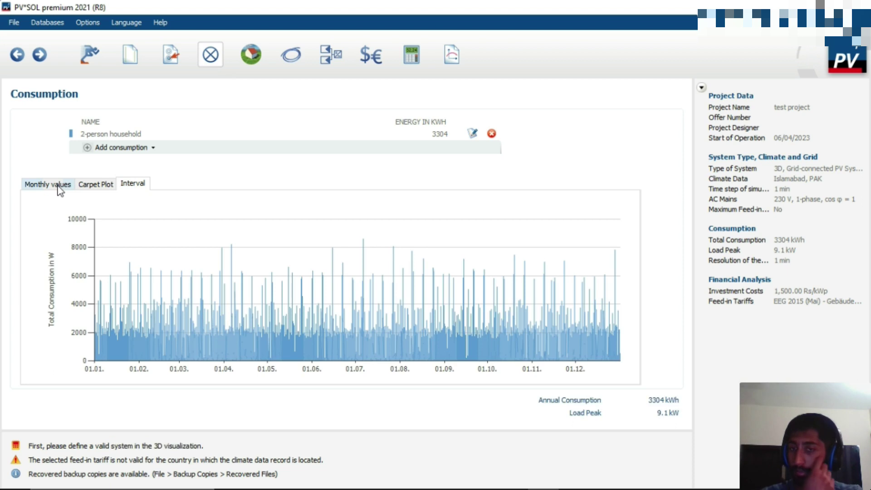
{"action": "left_click", "coordinate": [57, 186]}
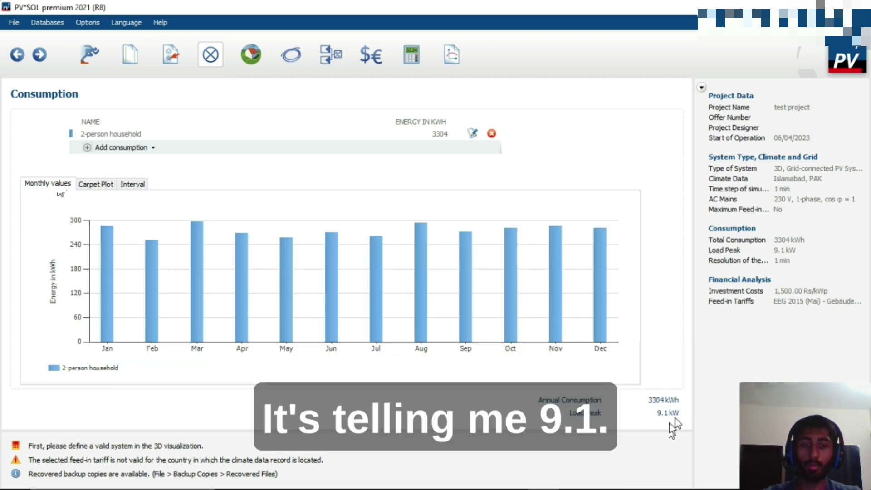
{"action": "left_click", "coordinate": [251, 55]}
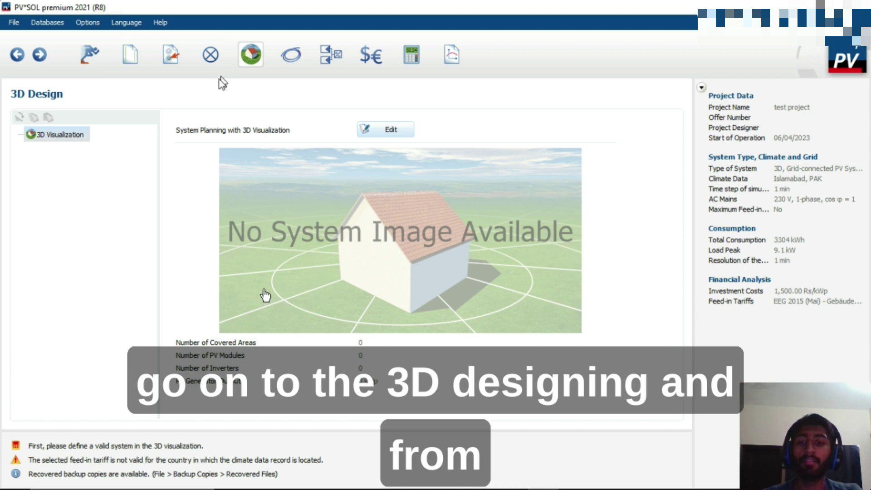
Create a new 3D system from the Complex Building template 'Building with Gabled Roof'
{"action": "left_click", "coordinate": [383, 132]}
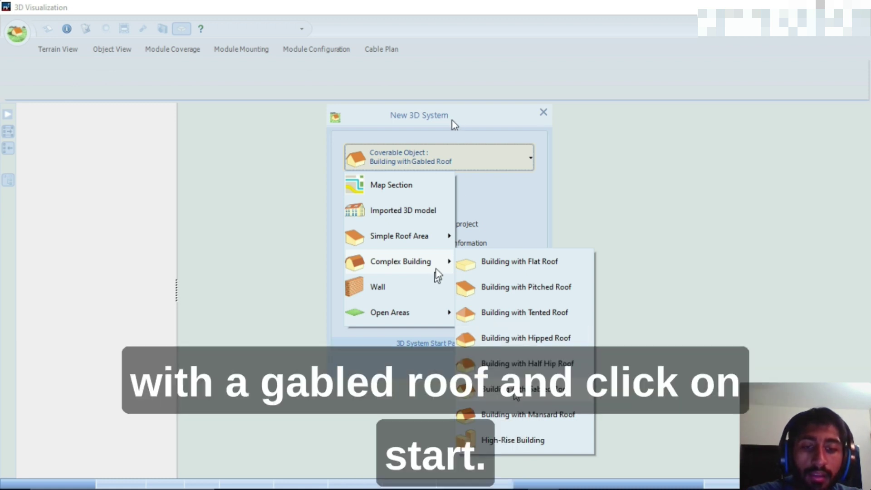
{"action": "left_click", "coordinate": [451, 122]}
{"action": "left_click", "coordinate": [451, 343]}
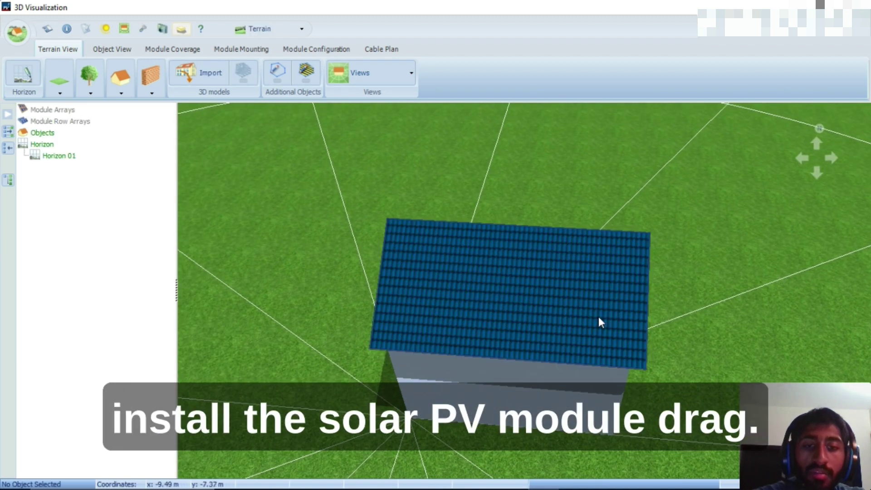
Orbit and zoom the 3D scene to bring Building 01's south roof face into view
{"action": "right_click_drag", "start_coordinate": [733, 312], "coordinate": [750, 276]}
{"action": "middle_click_drag", "start_coordinate": [750, 279], "coordinate": [660, 316]}
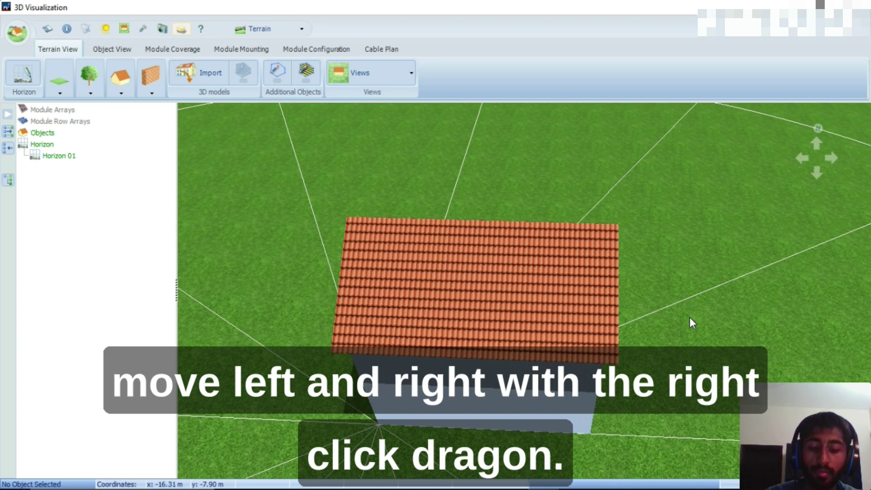
{"action": "right_click_drag", "start_coordinate": [689, 317], "coordinate": [702, 298]}
{"action": "scroll", "coordinate": [648, 286], "scroll_direction": "up", "scroll_amount": 3}
{"action": "scroll", "coordinate": [245, 272], "scroll_direction": "up", "scroll_amount": 3}
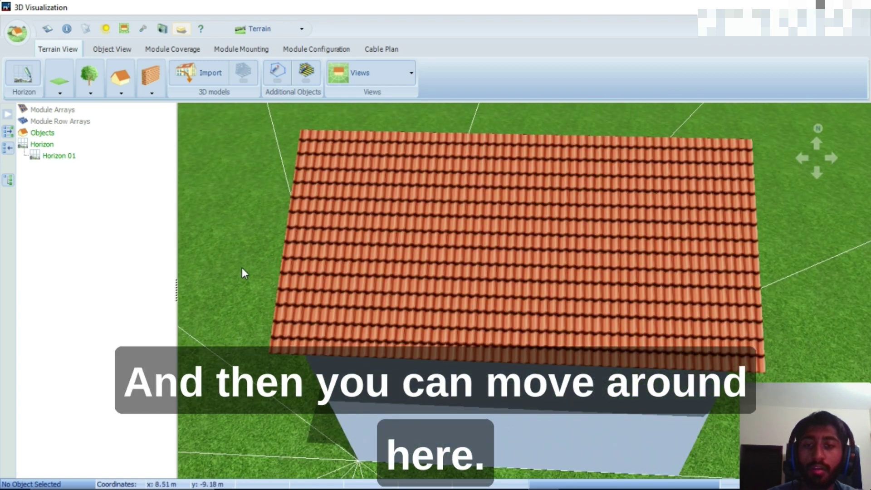
{"action": "scroll", "coordinate": [245, 272], "scroll_direction": "up", "scroll_amount": 2}
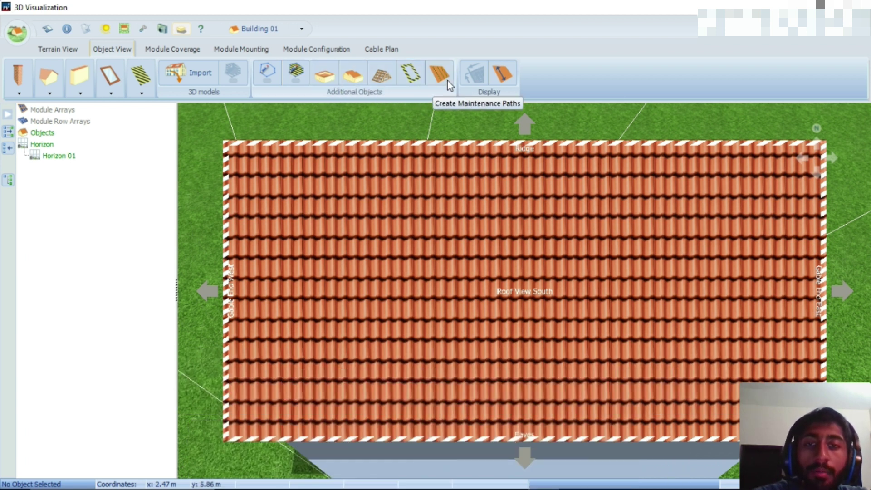
Apply the Standard Values Non-Mounted System preset of 0.600 m to every roof edge
{"action": "left_click", "coordinate": [412, 74]}
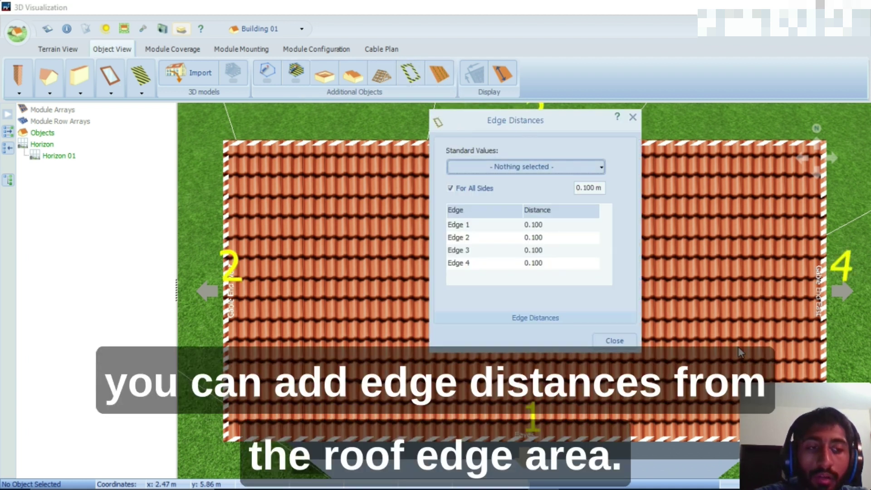
{"action": "left_click", "coordinate": [498, 168]}
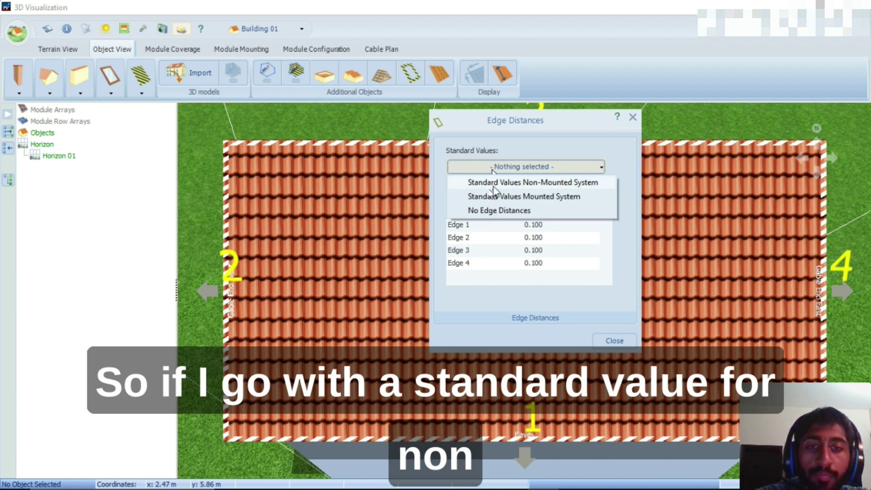
{"action": "left_click", "coordinate": [551, 183]}
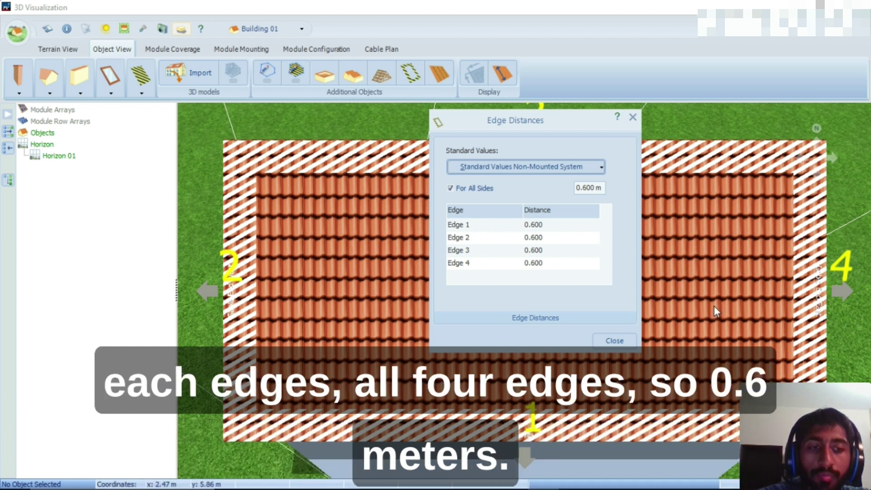
{"action": "left_click", "coordinate": [624, 344]}
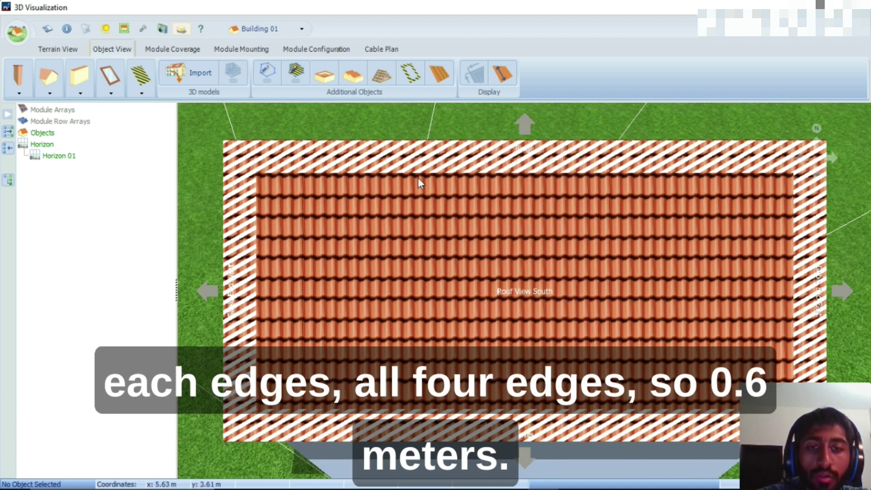
{"action": "left_click", "coordinate": [172, 49]}
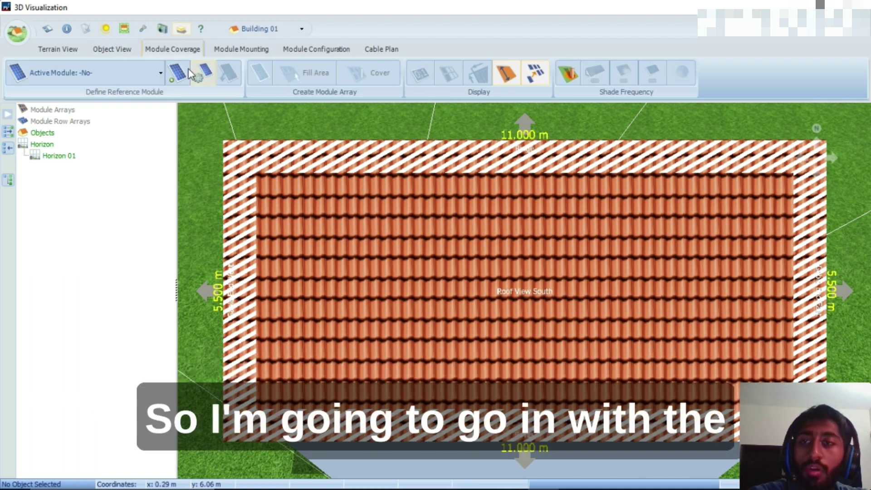
{"action": "left_click", "coordinate": [178, 72]}
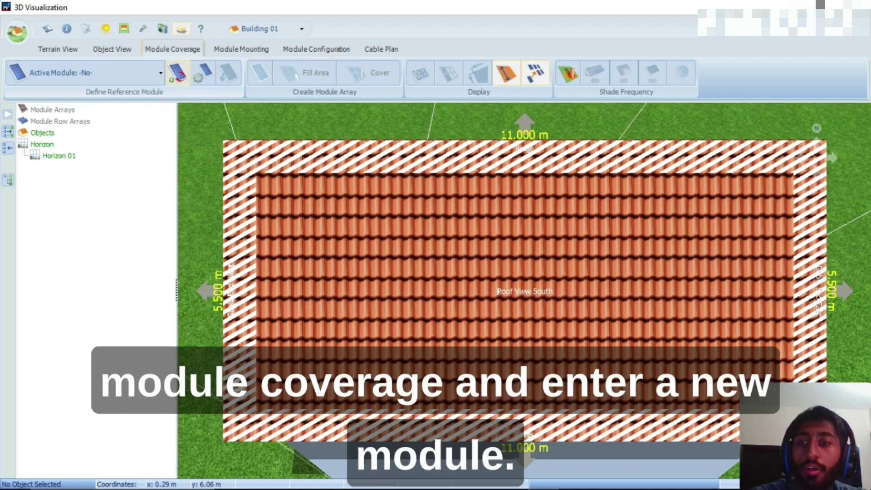
{"action": "scroll", "coordinate": [405, 238], "scroll_direction": "down", "scroll_amount": 3}
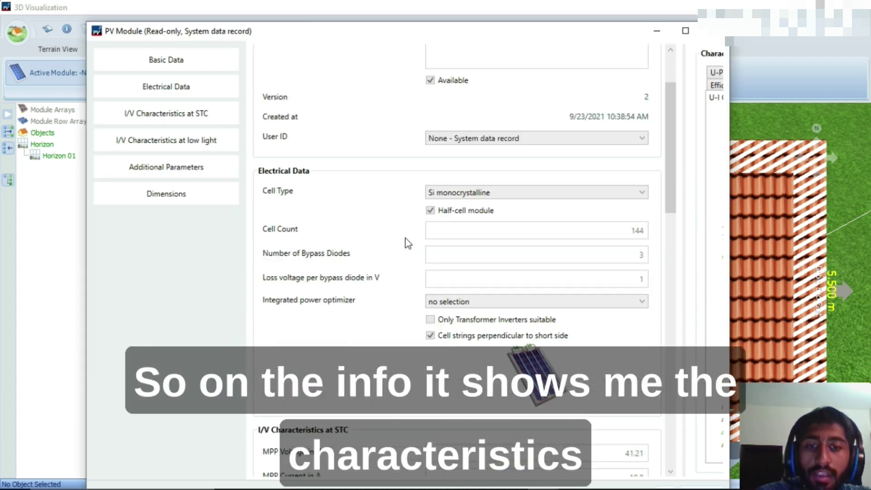
{"action": "scroll", "coordinate": [404, 261], "scroll_direction": "down", "scroll_amount": 5}
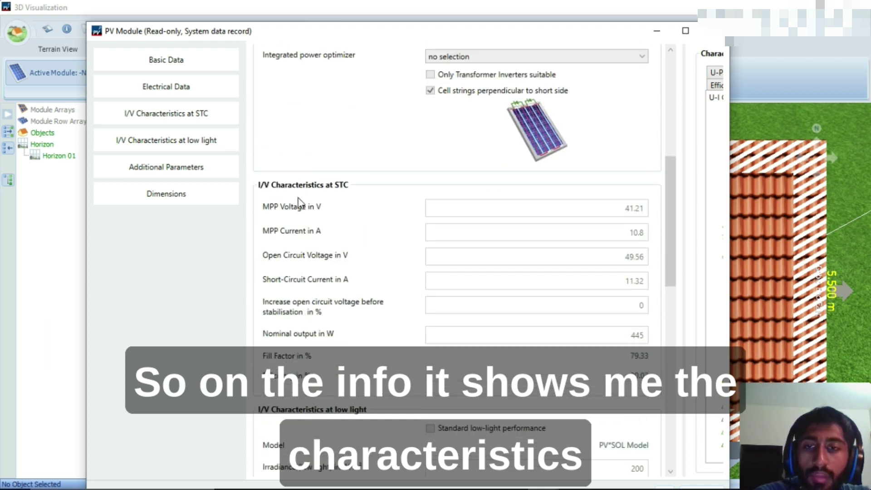
{"action": "scroll", "coordinate": [295, 159], "scroll_direction": "down", "scroll_amount": 1}
{"action": "scroll", "coordinate": [299, 133], "scroll_direction": "down", "scroll_amount": 1}
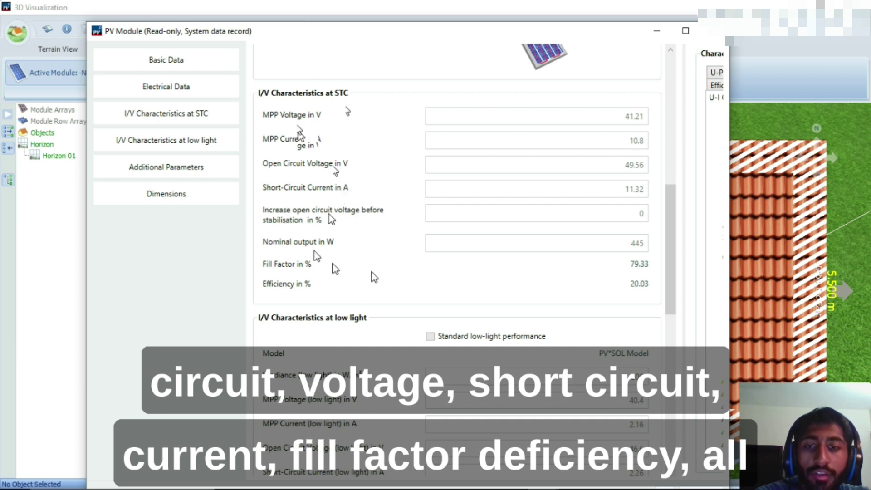
{"action": "scroll", "coordinate": [304, 244], "scroll_direction": "down", "scroll_amount": 4}
{"action": "scroll", "coordinate": [389, 204], "scroll_direction": "down", "scroll_amount": 6}
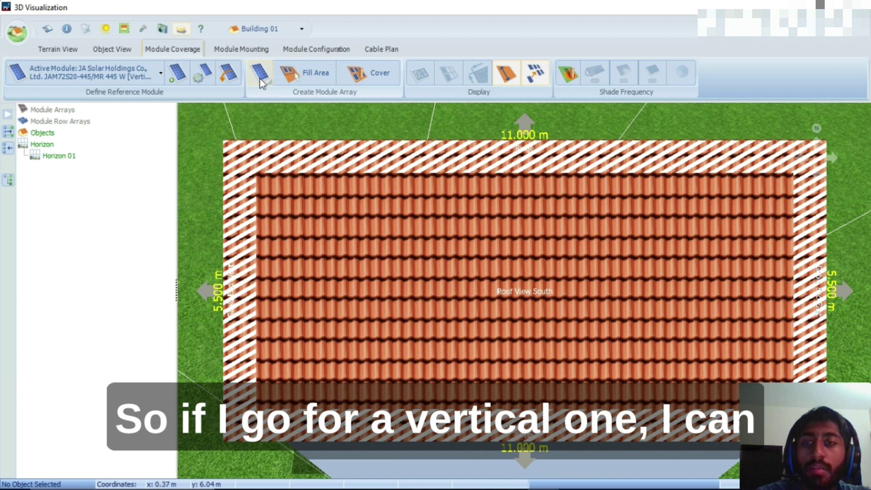
Place a vertical module and set the installation type to roof integrated – rear ventilation
{"action": "left_click_drag", "start_coordinate": [262, 81], "coordinate": [195, 184]}
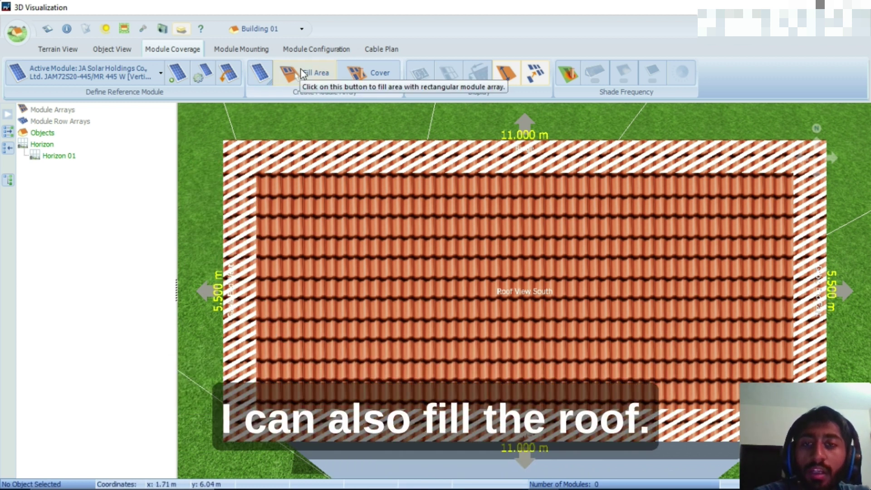
{"action": "left_click", "coordinate": [302, 73]}
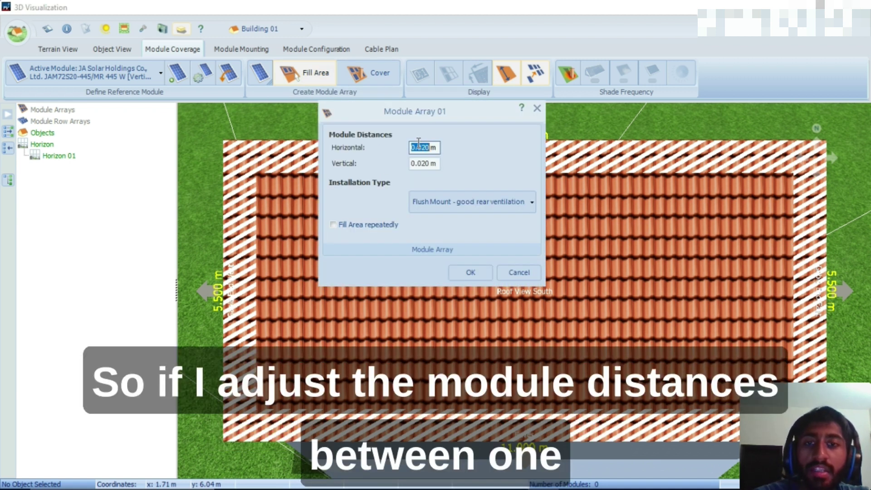
{"action": "left_click", "coordinate": [453, 209]}
{"action": "left_click", "coordinate": [480, 234]}
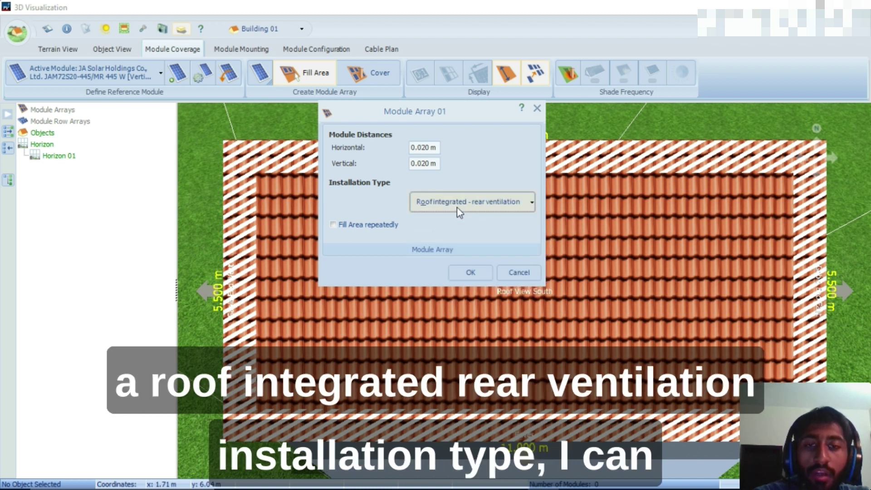
{"action": "left_click", "coordinate": [456, 207]}
{"action": "left_click", "coordinate": [477, 235]}
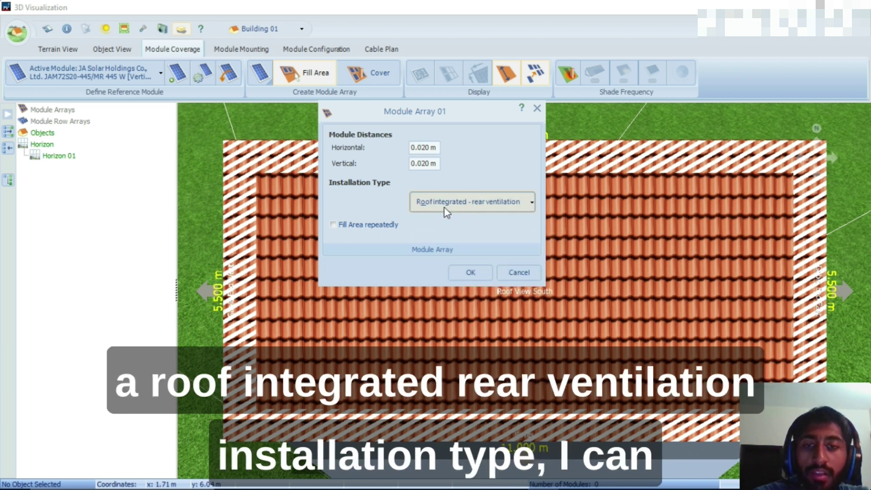
{"action": "left_click", "coordinate": [461, 273]}
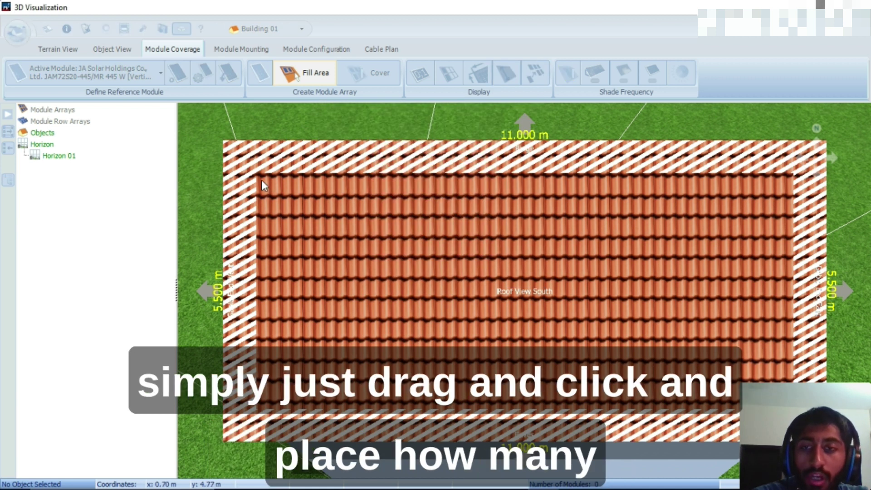
Outline a nine-module fill area on the roof, then discard that array
{"action": "left_click_drag", "start_coordinate": [263, 181], "coordinate": [792, 295]}
{"action": "left_click_drag", "start_coordinate": [793, 410], "coordinate": [794, 373]}
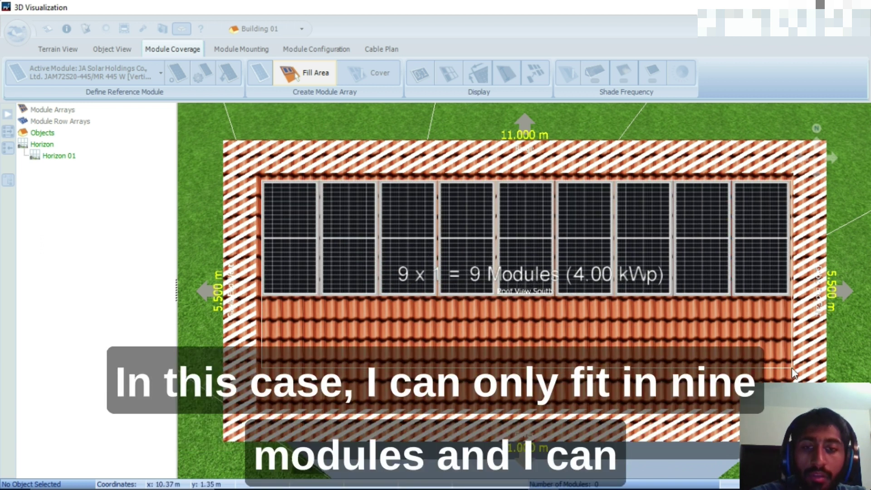
{"action": "left_click", "coordinate": [349, 225]}
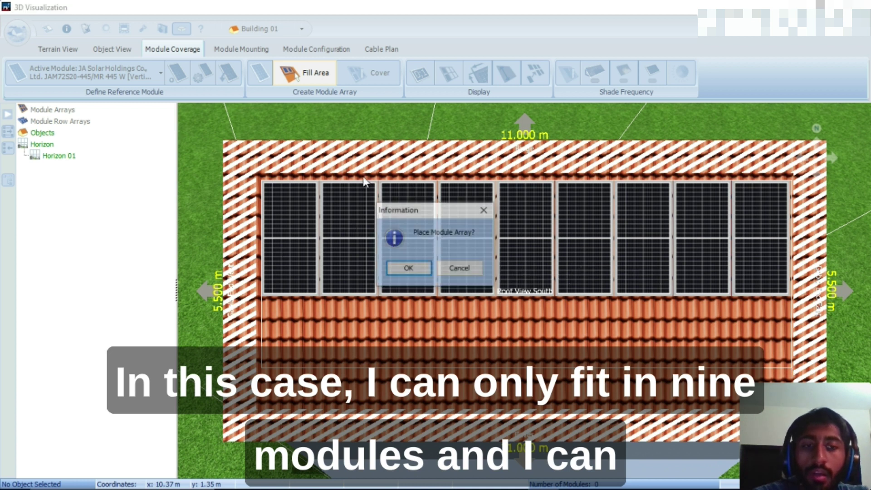
{"action": "left_click", "coordinate": [454, 271]}
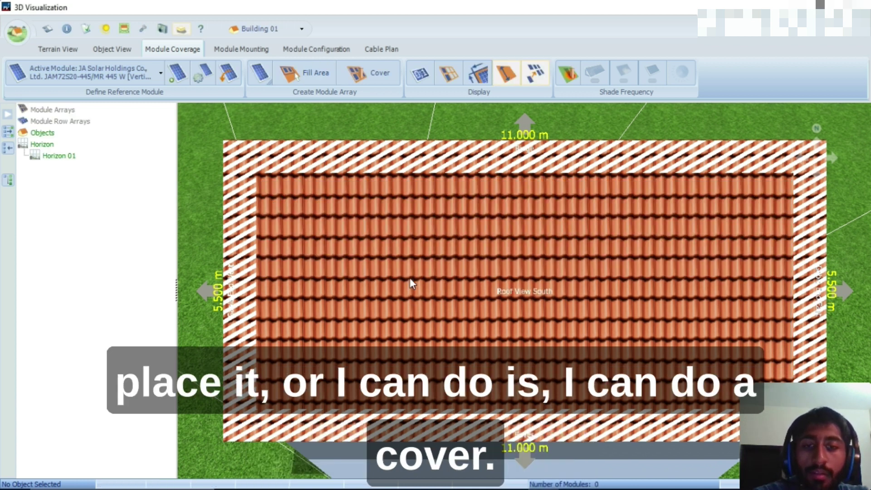
Cover the south roof with roof-integrated modules and select all 18 to confirm 8.01 kWp
{"action": "left_click", "coordinate": [369, 74]}
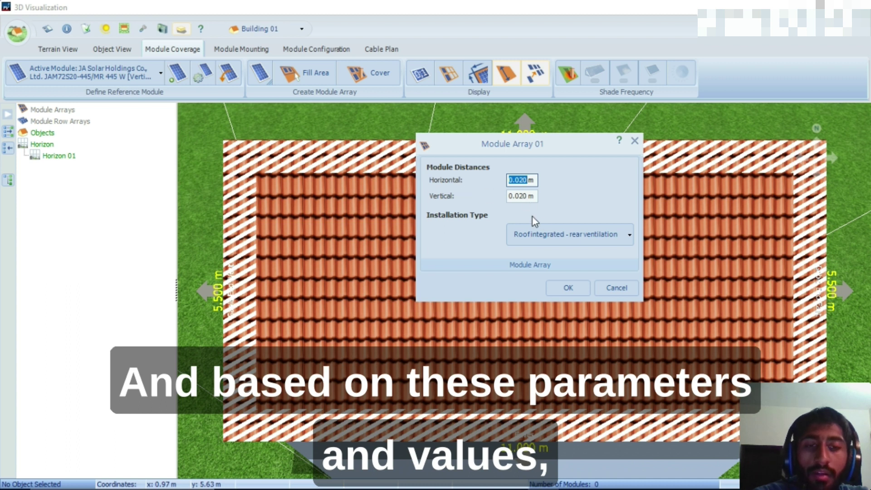
{"action": "left_click", "coordinate": [569, 234]}
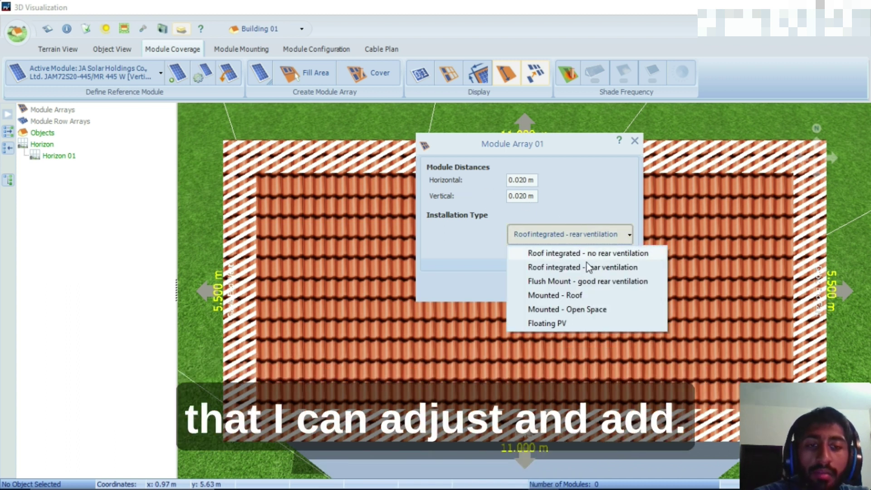
{"action": "left_click", "coordinate": [586, 268]}
{"action": "left_click", "coordinate": [563, 285]}
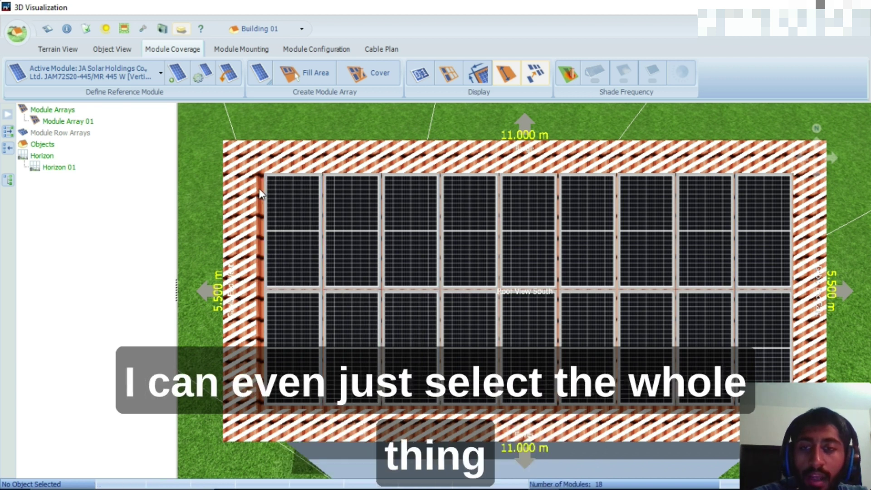
{"action": "left_click_drag", "start_coordinate": [261, 189], "coordinate": [785, 364]}
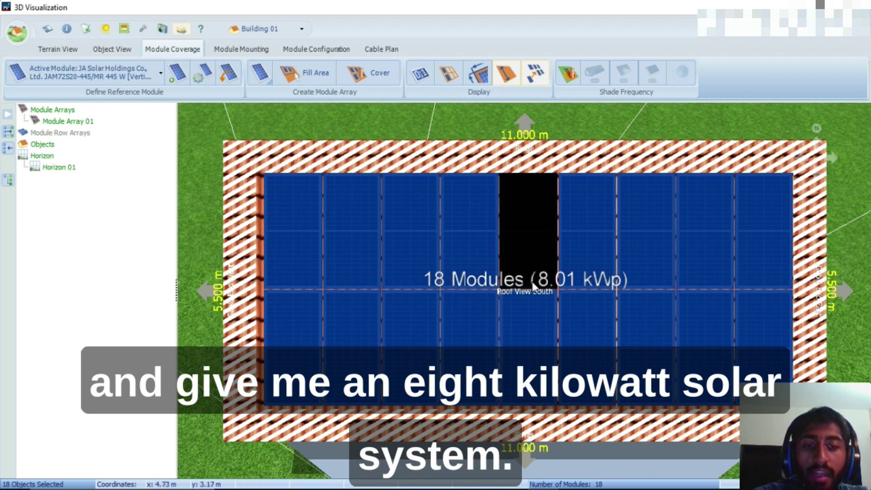
Deselect the modules and bring up the Inverter dialog under Module Configuration
{"action": "left_click", "coordinate": [192, 238]}
{"action": "left_click", "coordinate": [316, 49]}
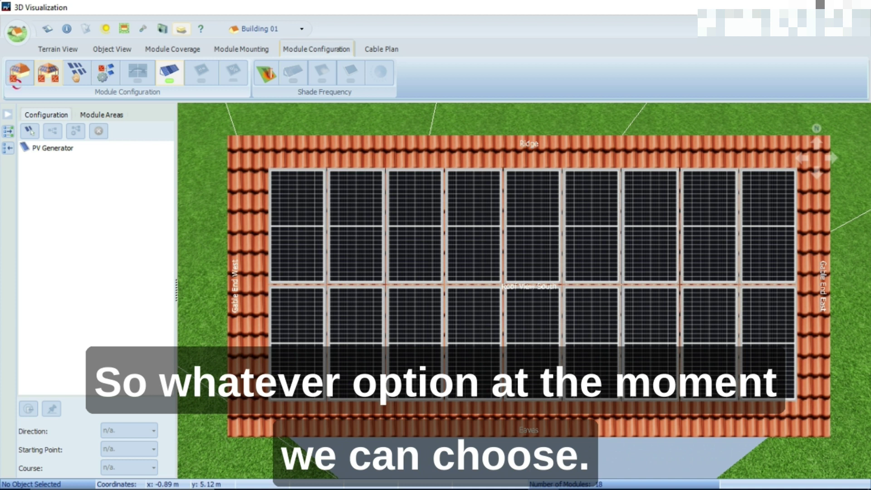
{"action": "left_click", "coordinate": [48, 73]}
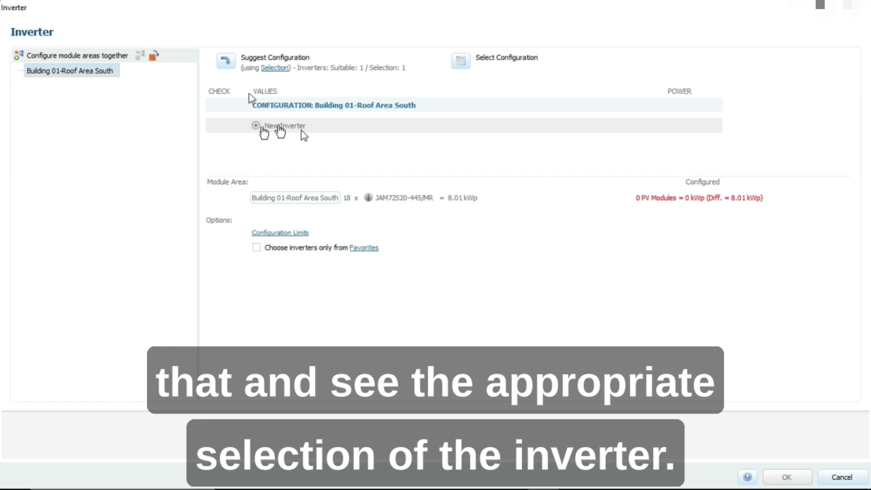
Add one new inverter and choose Ginlong (Solis) as its manufacturer
{"action": "left_click", "coordinate": [282, 127]}
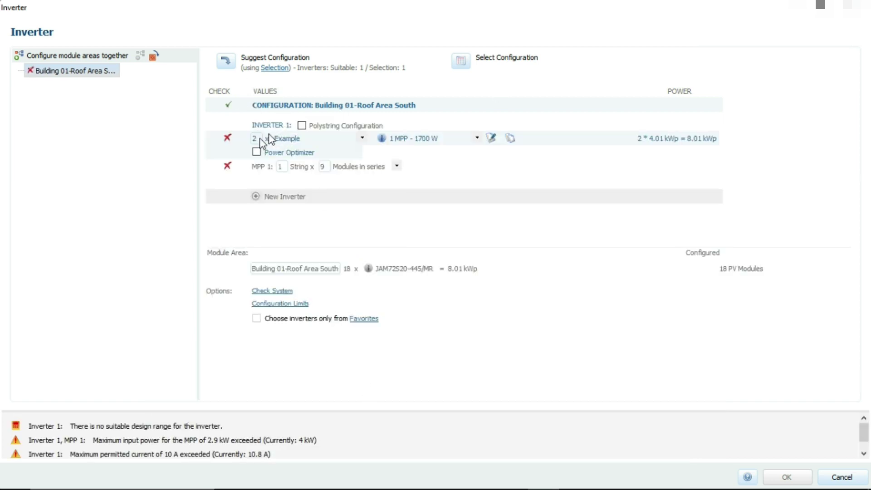
{"action": "double_click", "coordinate": [255, 138]}
{"action": "type", "text": "1"}
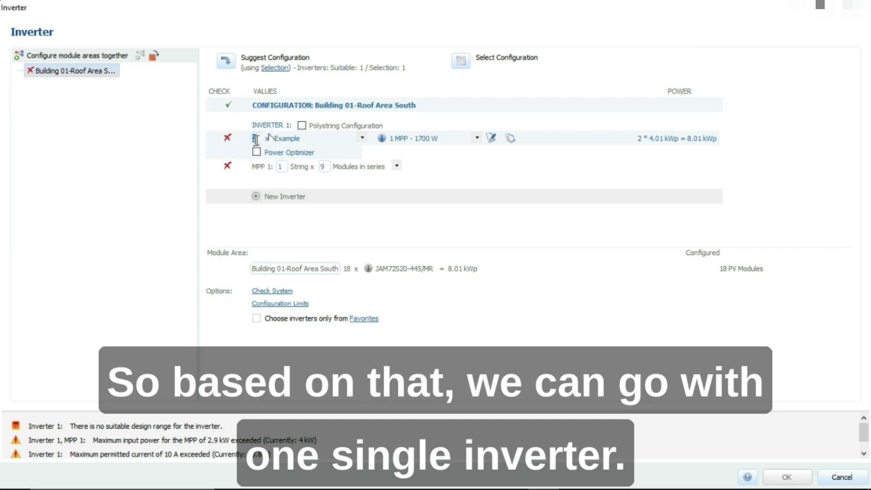
{"action": "left_click", "coordinate": [364, 138]}
{"action": "left_click", "coordinate": [363, 138]}
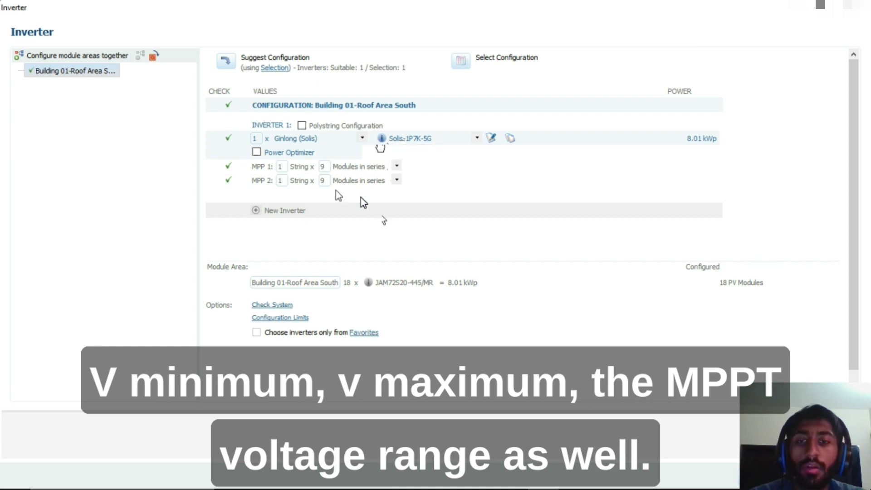
Open the Solis inverter's data sheet and scroll through its specifications
{"action": "left_click", "coordinate": [381, 139]}
{"action": "scroll", "coordinate": [435, 171], "scroll_direction": "down", "scroll_amount": 2}
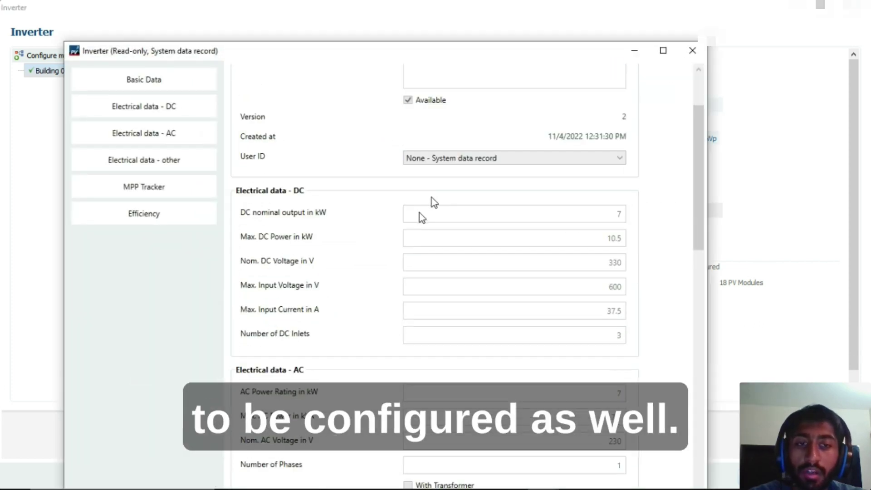
{"action": "scroll", "coordinate": [434, 202], "scroll_direction": "down", "scroll_amount": 1}
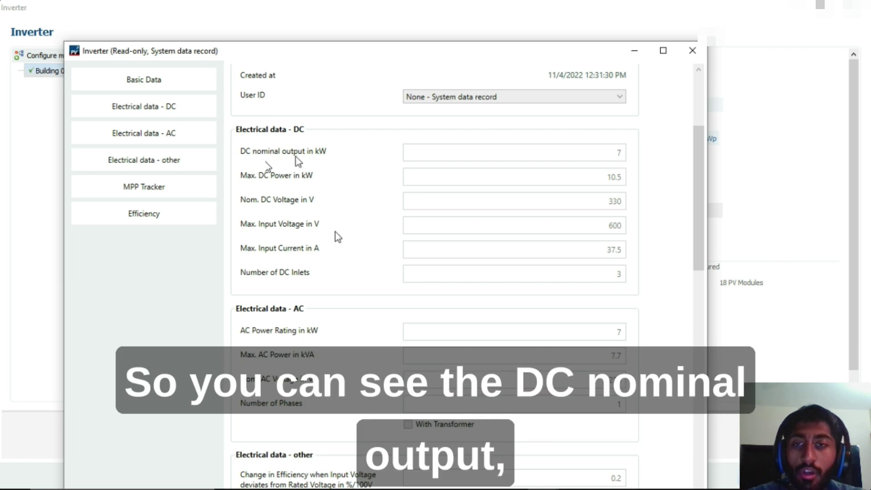
{"action": "scroll", "coordinate": [300, 159], "scroll_direction": "down", "scroll_amount": 1}
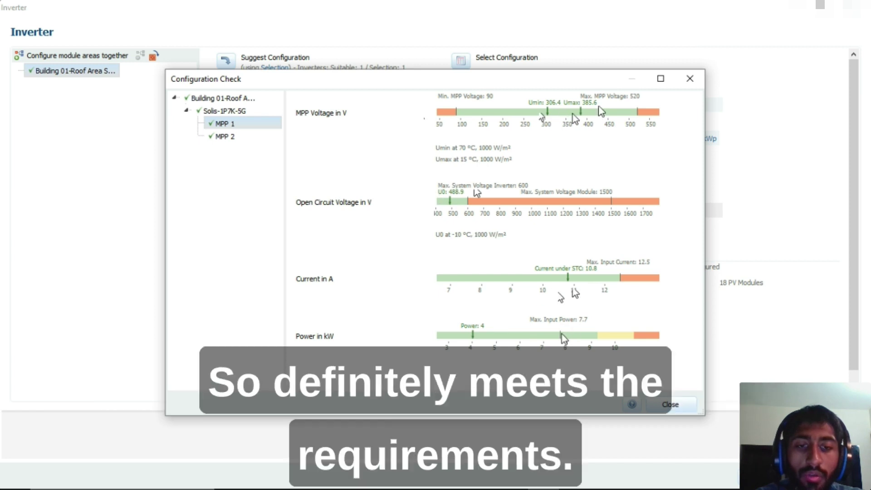
Close the configuration check, set string direction to Horizontal and accept the cable removal
{"action": "left_click", "coordinate": [669, 405]}
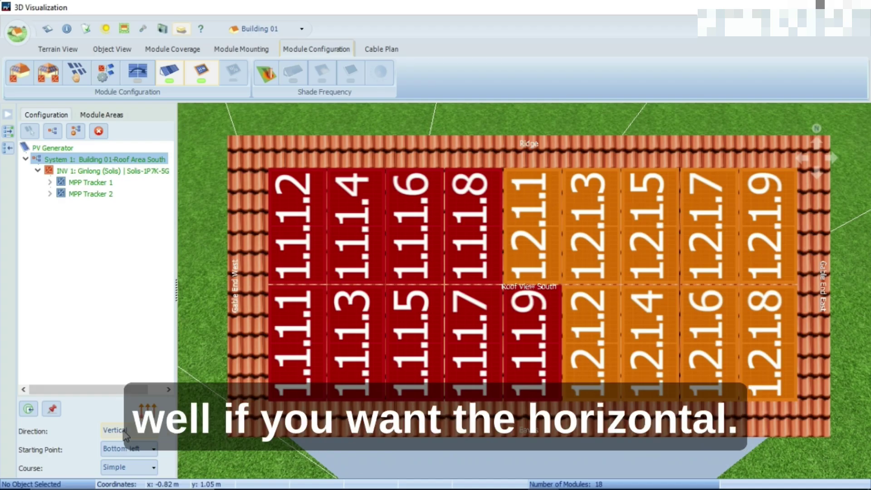
{"action": "left_click", "coordinate": [127, 433]}
{"action": "left_click", "coordinate": [152, 443]}
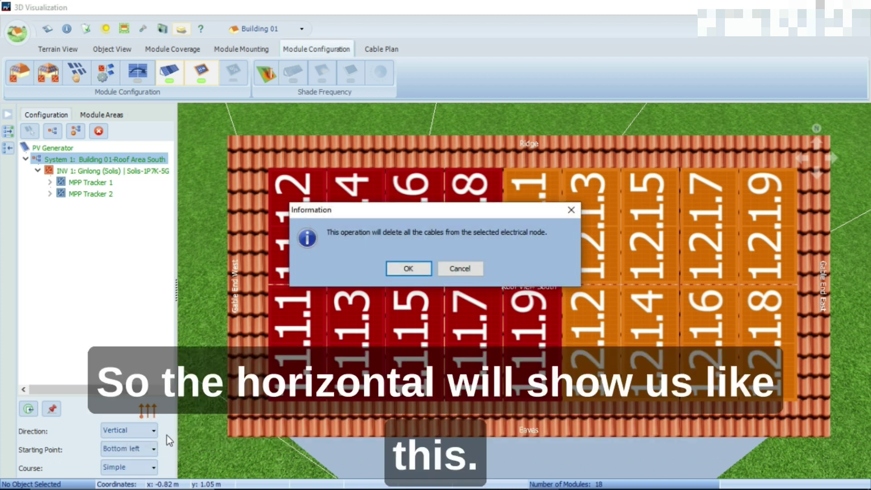
{"action": "left_click", "coordinate": [408, 268]}
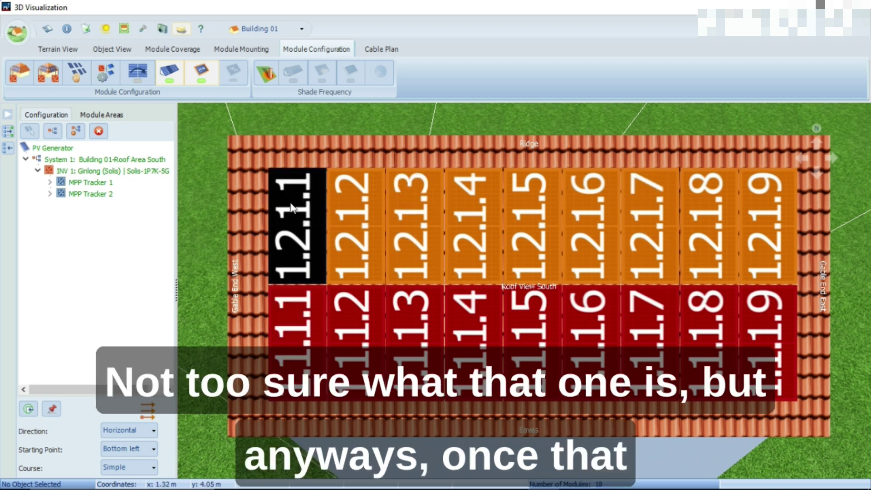
Place Cable Grommet 01 near the middle of the roof in the cable plan
{"action": "left_click", "coordinate": [379, 49]}
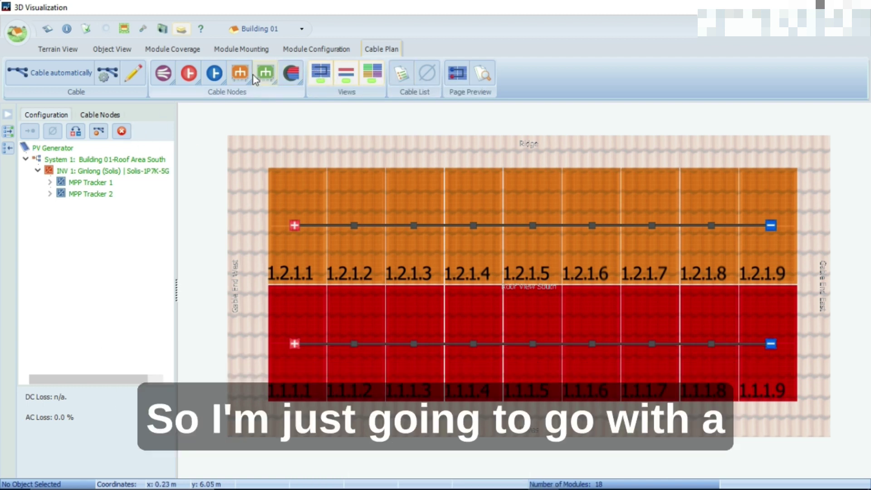
{"action": "left_click", "coordinate": [289, 73]}
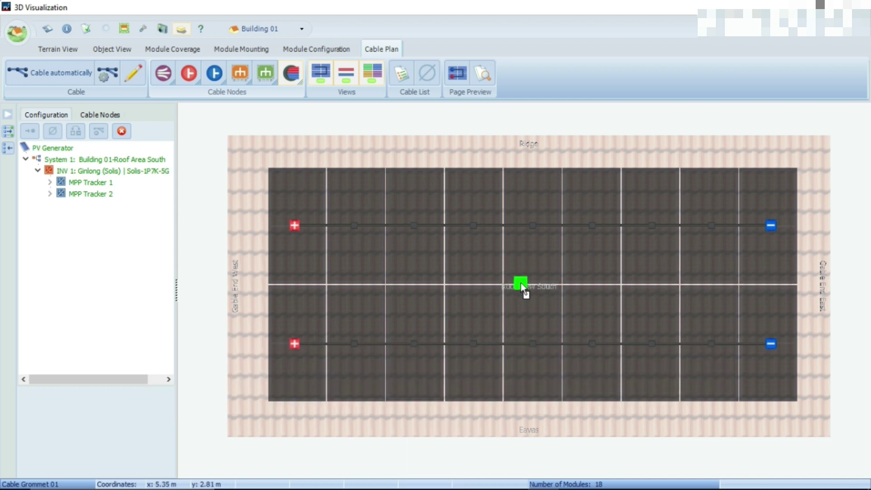
{"action": "left_click", "coordinate": [520, 284]}
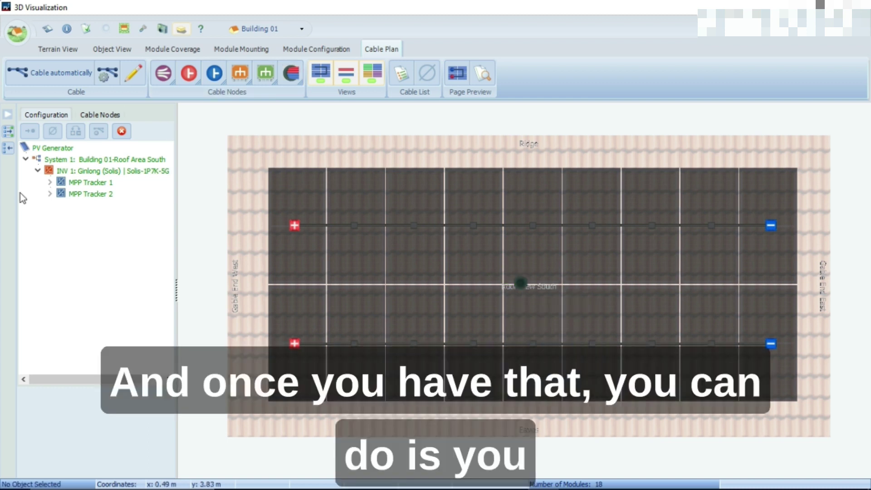
Cable MPP Tracker 1 and MPP Tracker 2 through Cable Grommet 01
{"action": "left_click", "coordinate": [90, 183]}
{"action": "right_click", "coordinate": [100, 183]}
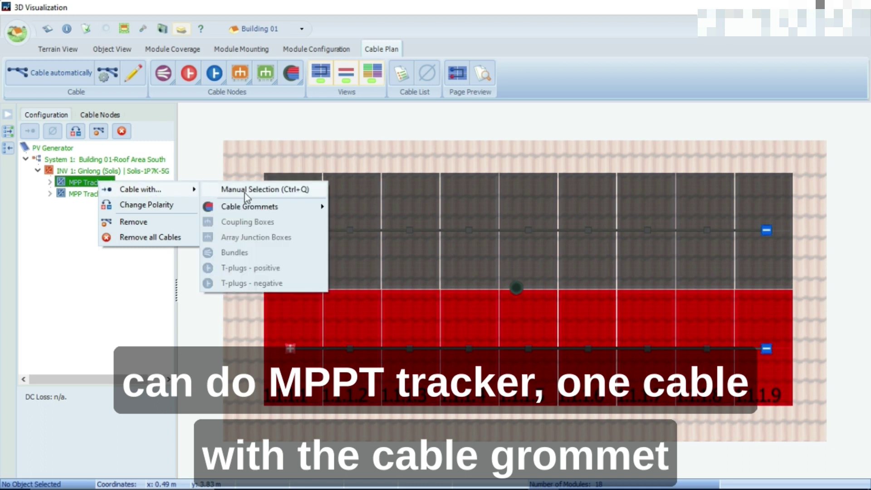
{"action": "mouse_move", "coordinate": [252, 209]}
{"action": "left_click", "coordinate": [361, 208]}
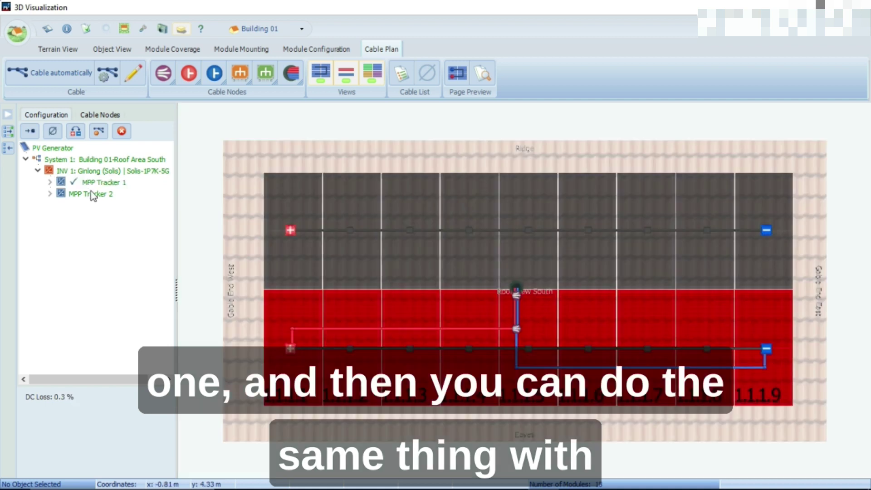
{"action": "right_click", "coordinate": [92, 195]}
{"action": "mouse_move", "coordinate": [179, 203]}
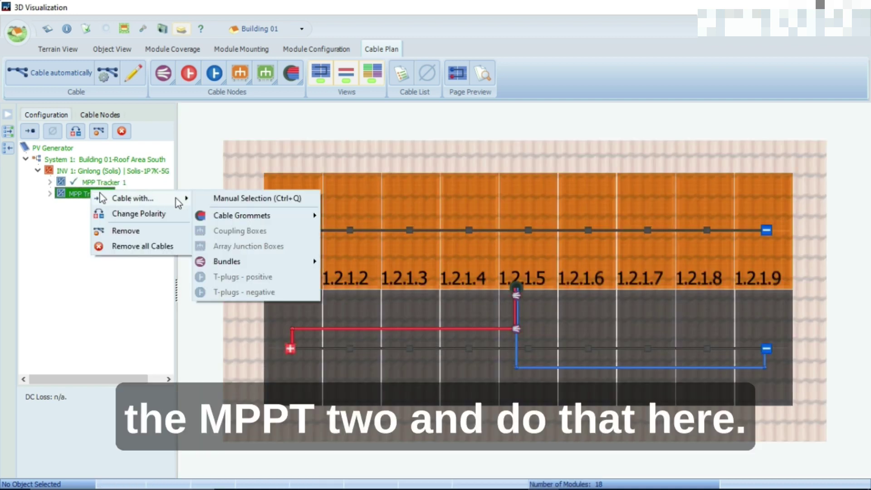
{"action": "mouse_move", "coordinate": [246, 216]}
{"action": "left_click", "coordinate": [368, 216]}
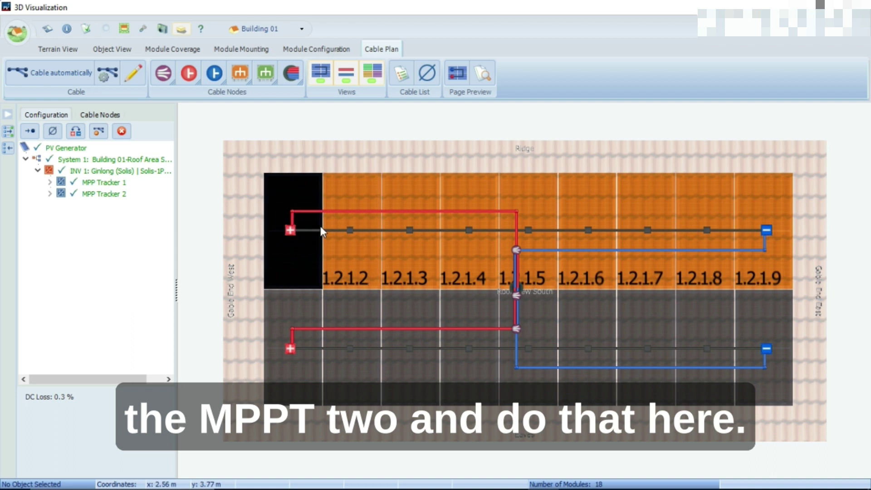
{"action": "mouse_move", "coordinate": [516, 327]}
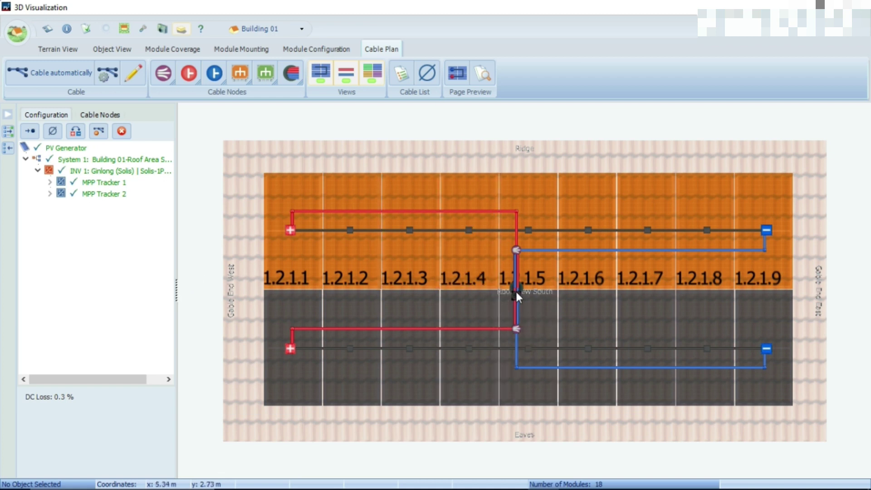
Set Cable Grommet 01's distance from the inverter to 5 m and acknowledge the cross-section notice
{"action": "right_click", "coordinate": [516, 288]}
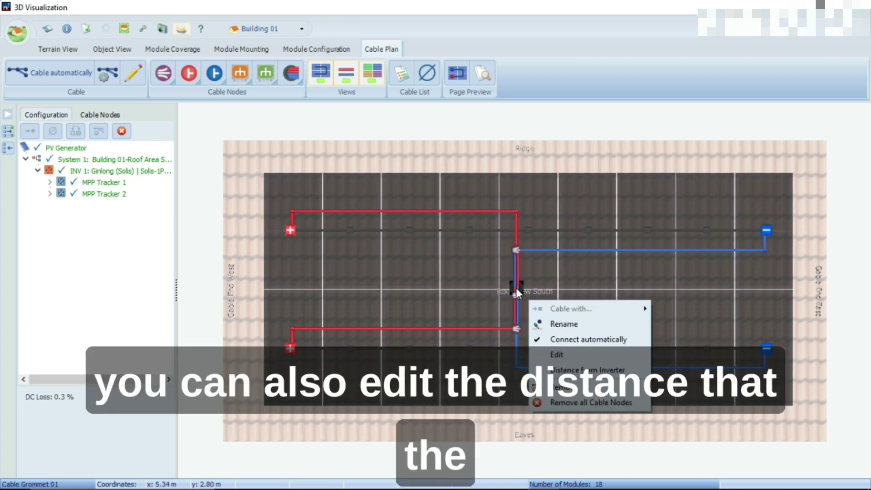
{"action": "left_click", "coordinate": [574, 356]}
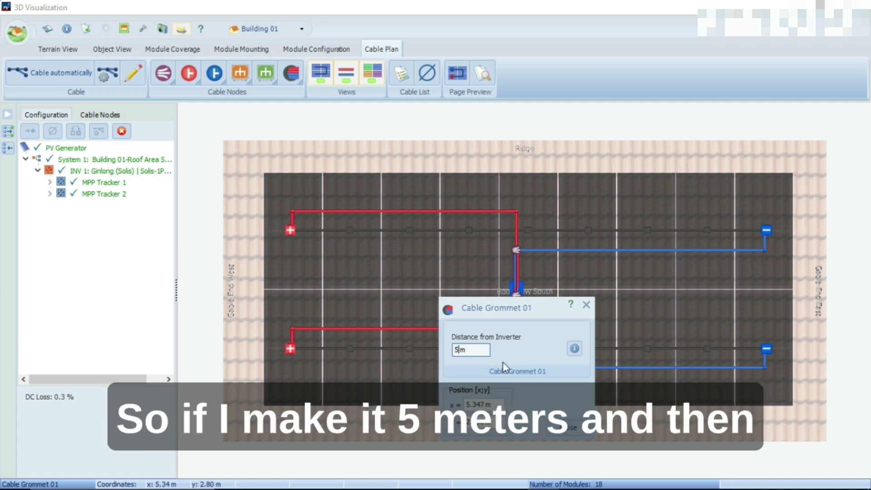
{"action": "type", "text": "5"}
{"action": "left_click", "coordinate": [568, 430]}
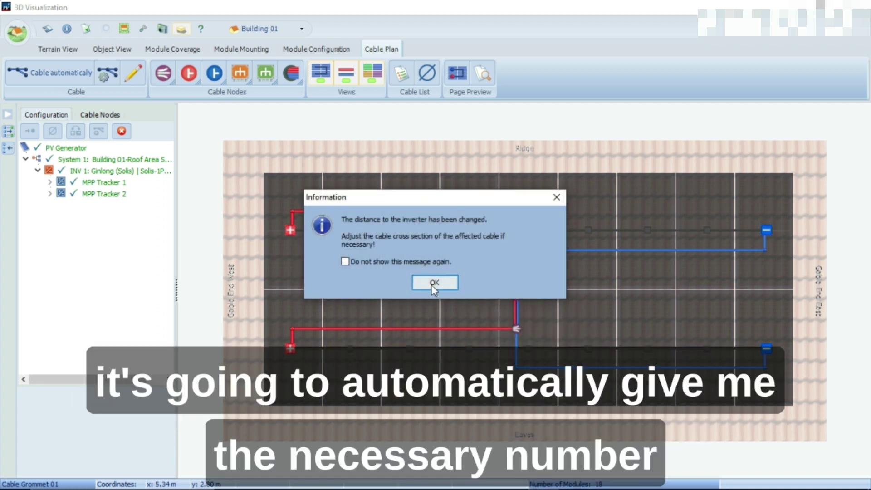
{"action": "left_click", "coordinate": [434, 282]}
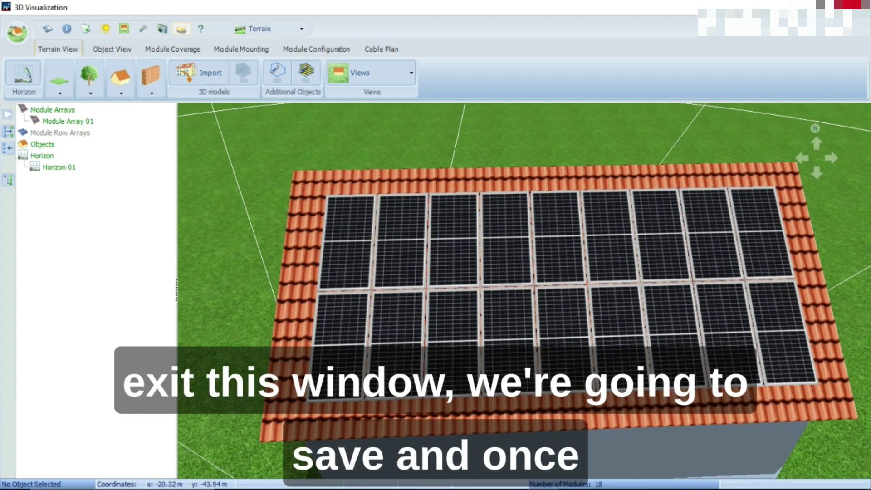
Close the 3D visualization, adopt its data into the project and determine shading now
{"action": "left_click", "coordinate": [847, 4]}
{"action": "left_click", "coordinate": [384, 269]}
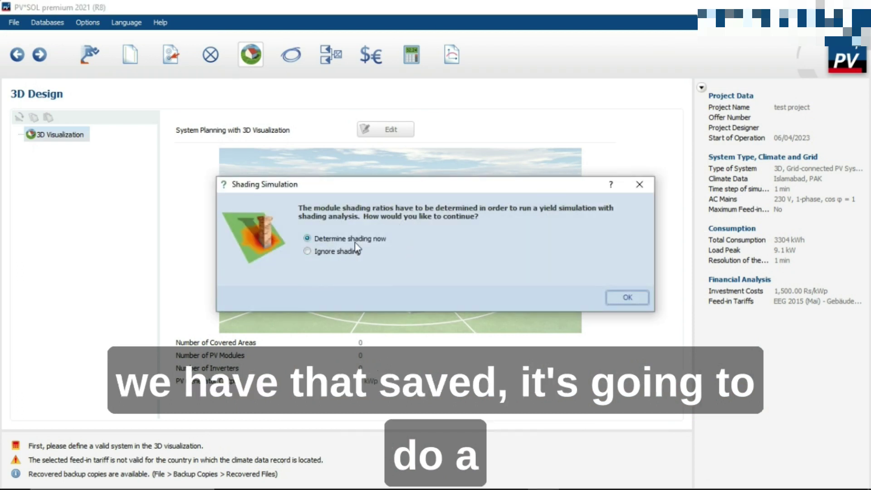
{"action": "left_click", "coordinate": [622, 297]}
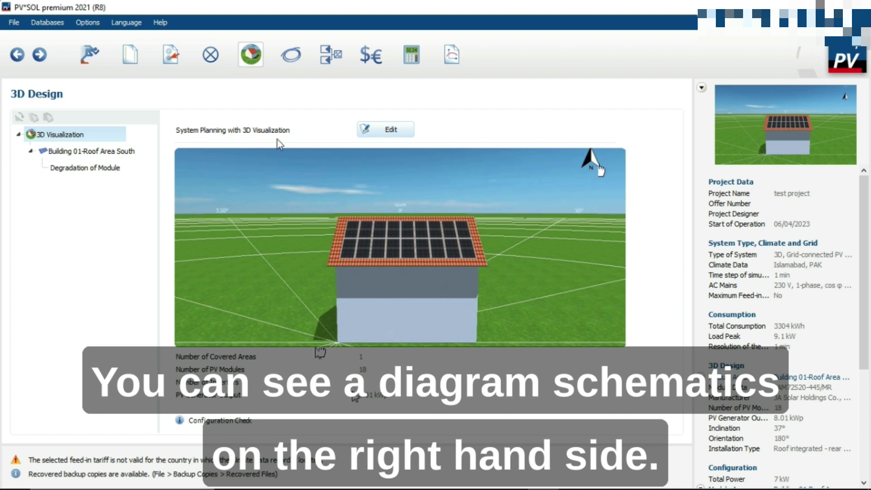
{"action": "scroll", "coordinate": [817, 274], "scroll_direction": "down", "scroll_amount": 2}
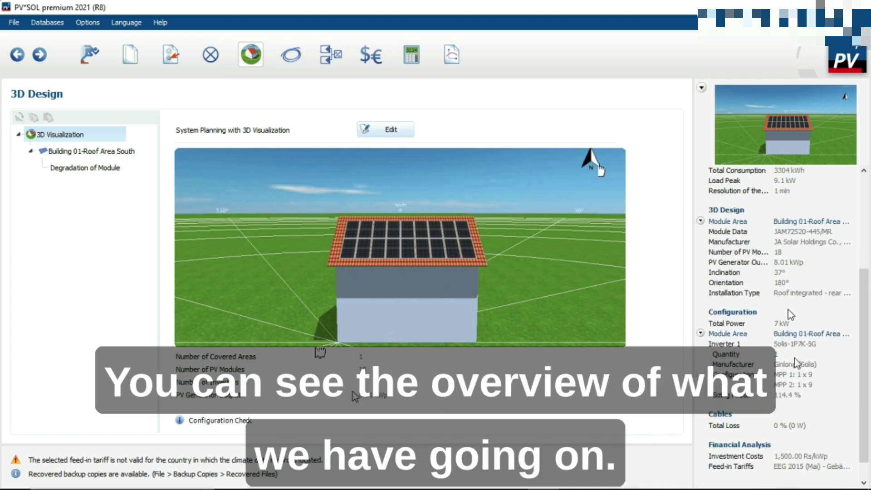
{"action": "scroll", "coordinate": [796, 375], "scroll_direction": "up", "scroll_amount": 2}
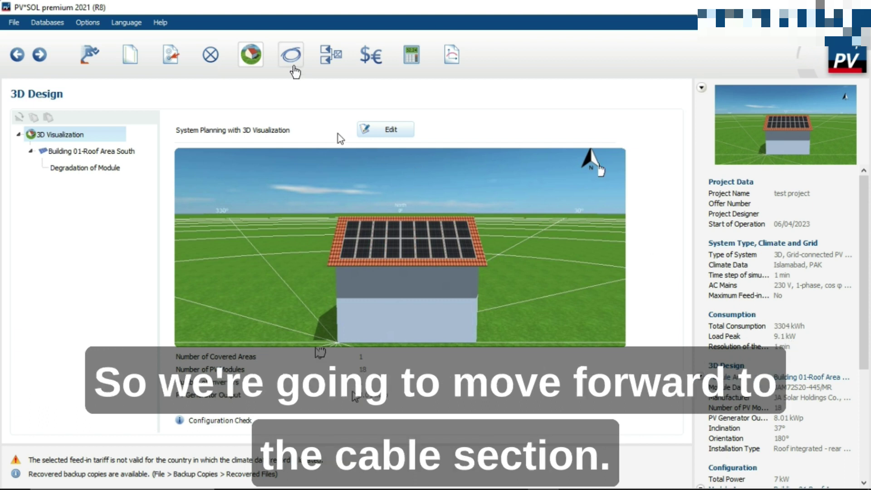
Switch cable losses to In detail and add a Feed-in Meter in front of the consumer
{"action": "left_click", "coordinate": [291, 55]}
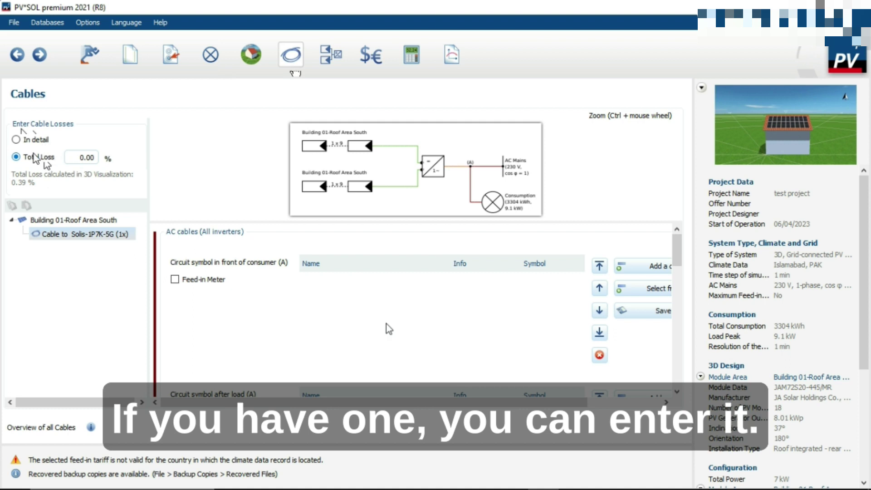
{"action": "left_click", "coordinate": [18, 141]}
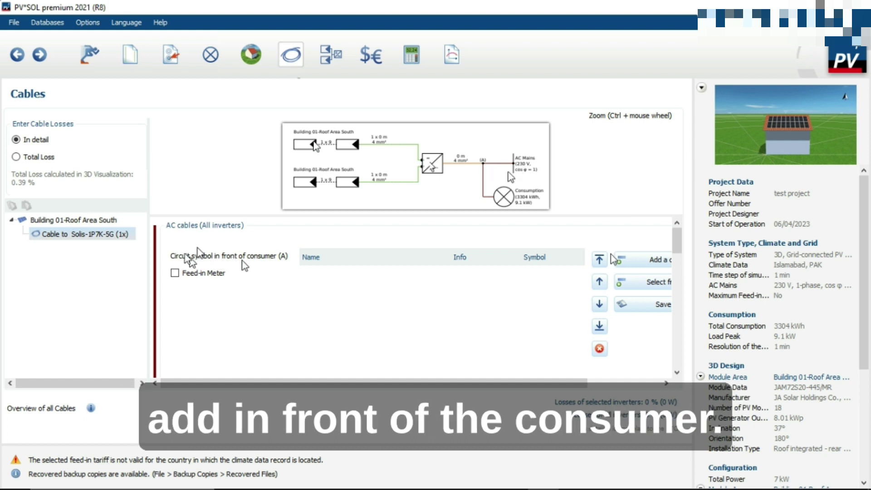
{"action": "left_click", "coordinate": [200, 272]}
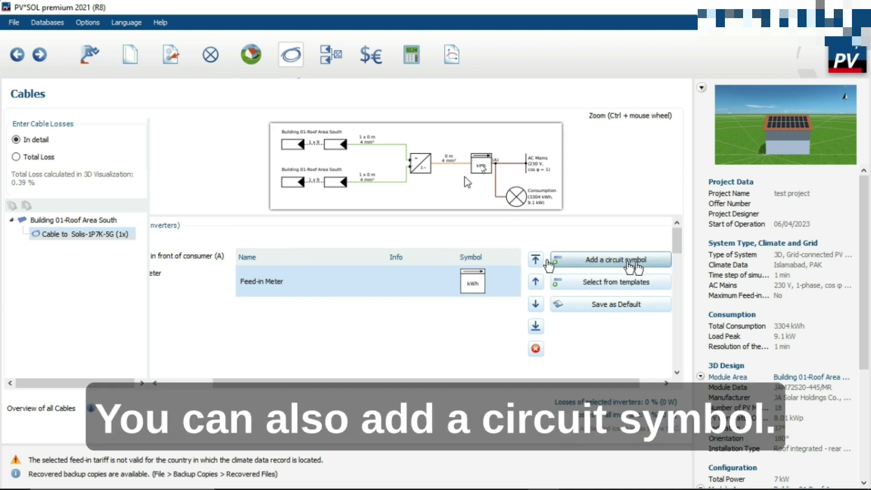
Add a load-break switch, circuit breaker and bidirectional meter to the AC circuit
{"action": "left_click", "coordinate": [550, 263]}
{"action": "scroll", "coordinate": [258, 173], "scroll_direction": "down", "scroll_amount": 2}
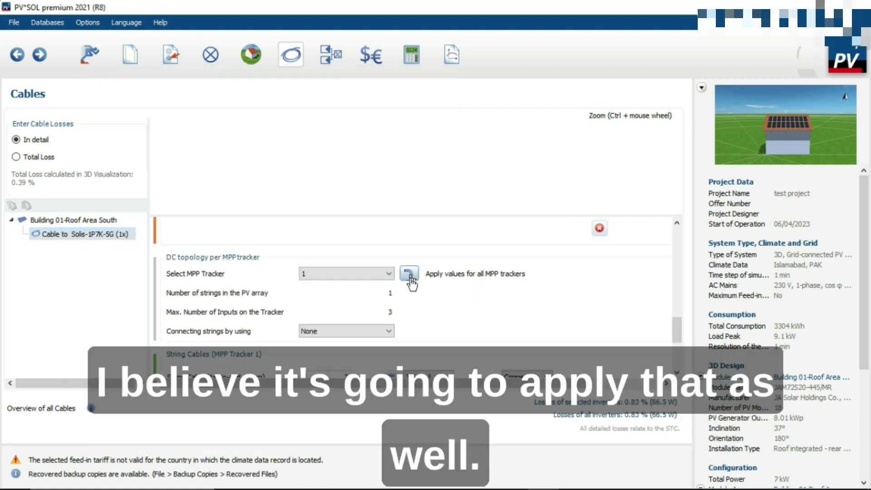
{"action": "left_click", "coordinate": [410, 275]}
{"action": "scroll", "coordinate": [423, 296], "scroll_direction": "down", "scroll_amount": 3}
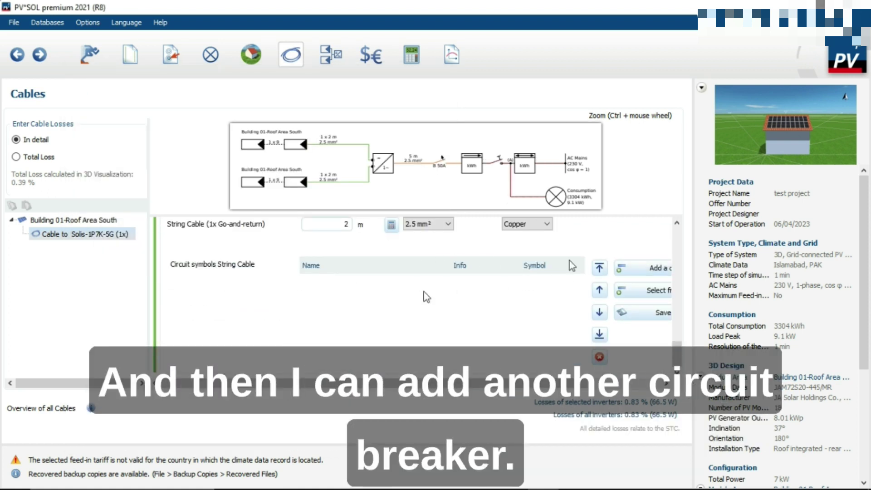
{"action": "scroll", "coordinate": [472, 306], "scroll_direction": "up", "scroll_amount": 3}
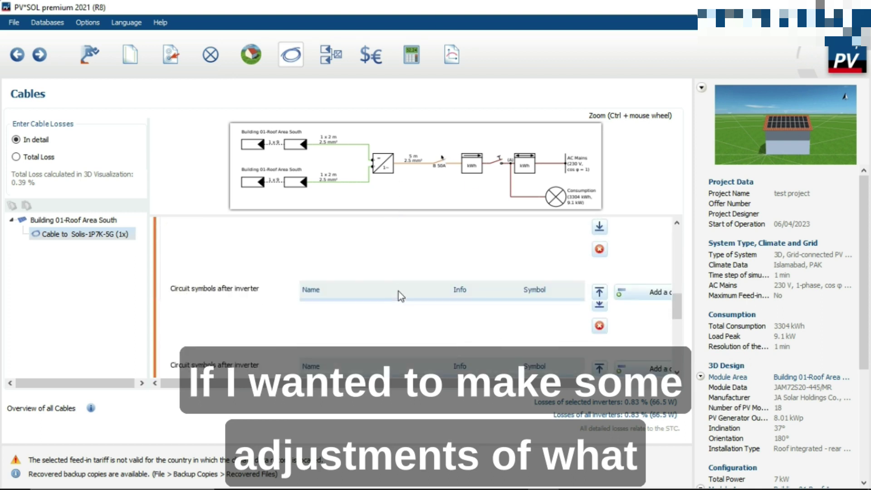
{"action": "scroll", "coordinate": [390, 292], "scroll_direction": "down", "scroll_amount": 3}
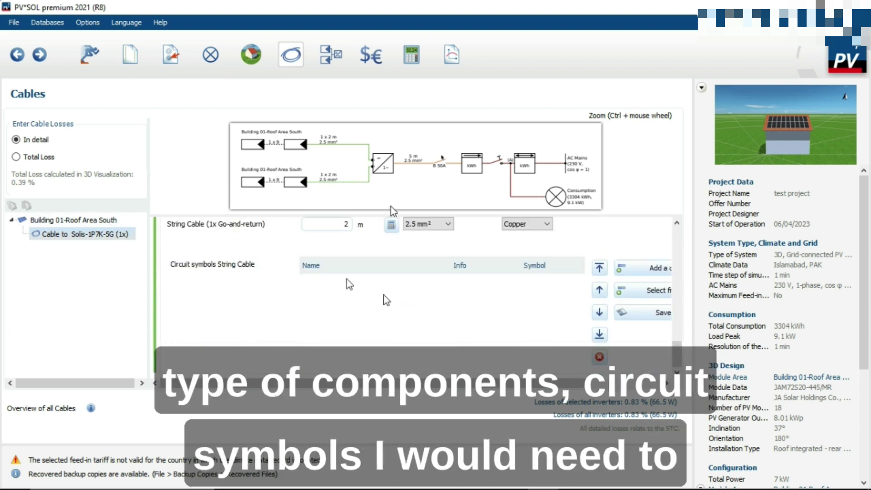
{"action": "scroll", "coordinate": [398, 296], "scroll_direction": "down", "scroll_amount": 10}
{"action": "scroll", "coordinate": [338, 284], "scroll_direction": "down", "scroll_amount": 2}
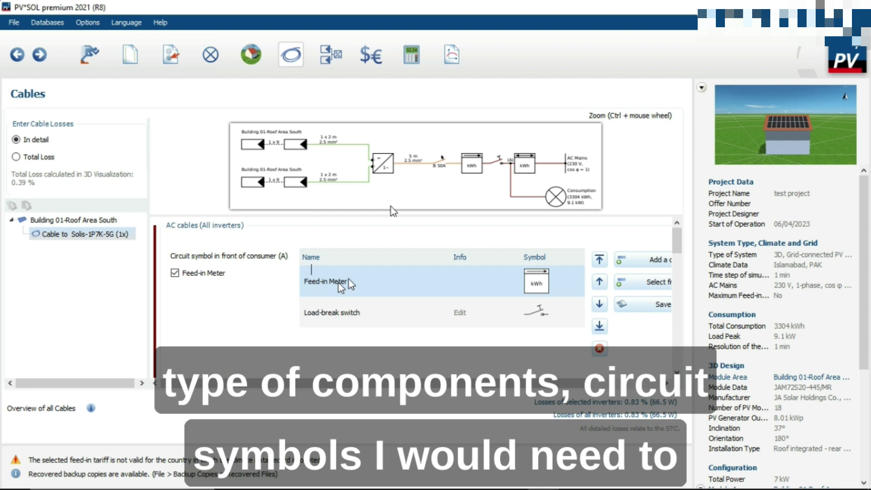
{"action": "scroll", "coordinate": [319, 276], "scroll_direction": "up", "scroll_amount": 10}
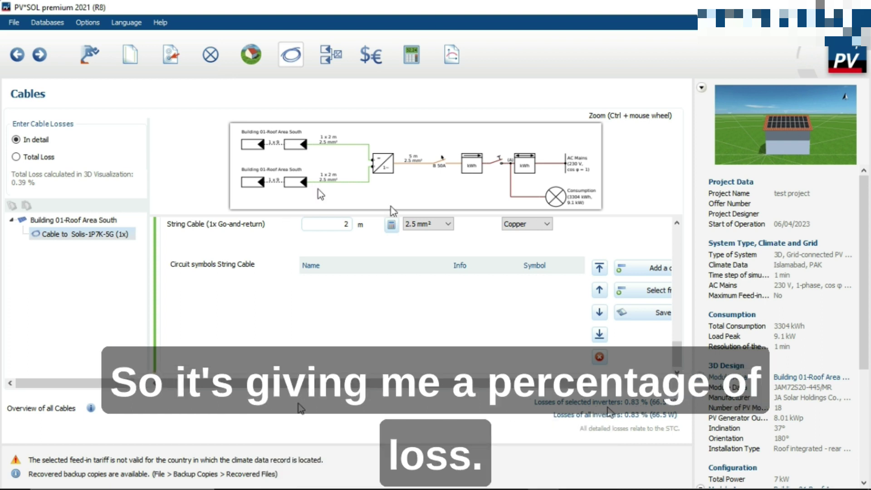
Review the Overview of all Cables, including the list of added circuit components
{"action": "left_click", "coordinate": [91, 408]}
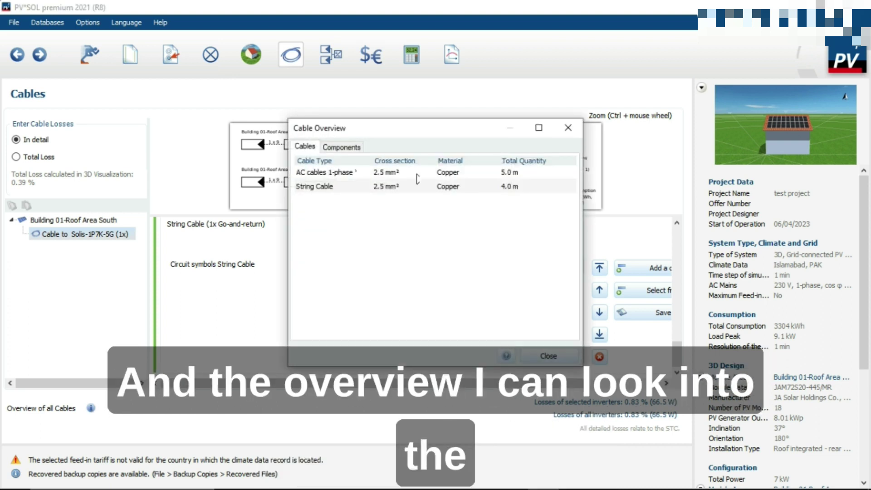
{"action": "left_click", "coordinate": [341, 147]}
{"action": "left_click", "coordinate": [308, 146]}
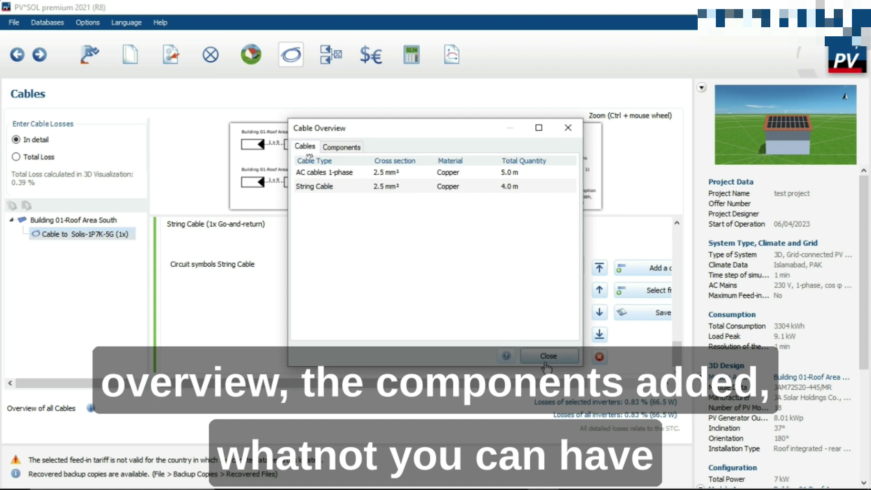
{"action": "left_click", "coordinate": [535, 354]}
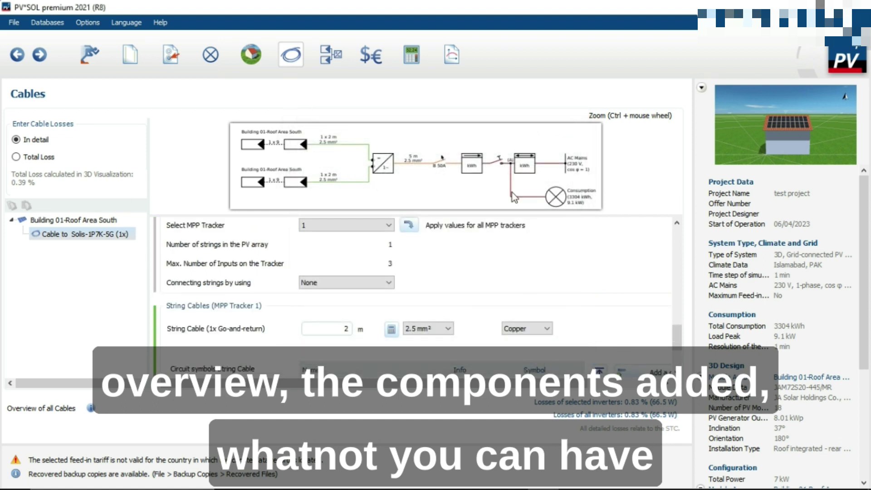
Open Financial Analysis, showing Surplus Feed-in with the EEG 2015 feed-in tariff
{"action": "left_click", "coordinate": [365, 60]}
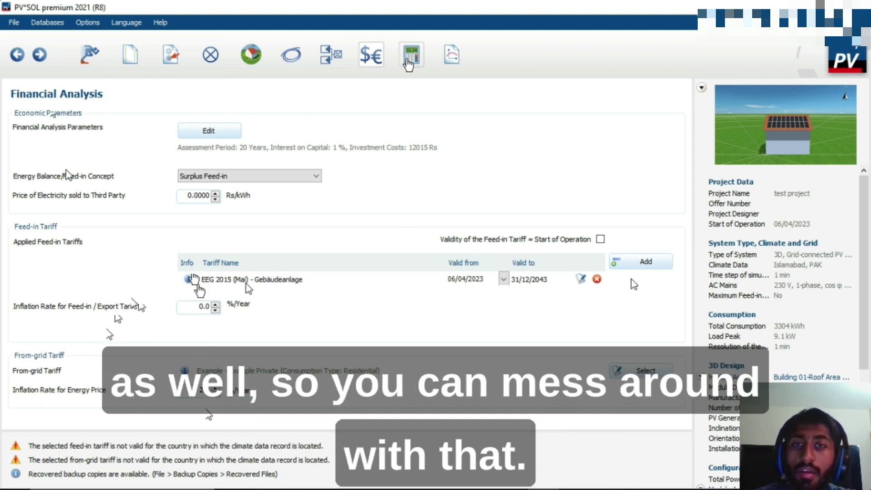
Open the simulation results and display the Use of PV Energy chart
{"action": "left_click", "coordinate": [409, 62]}
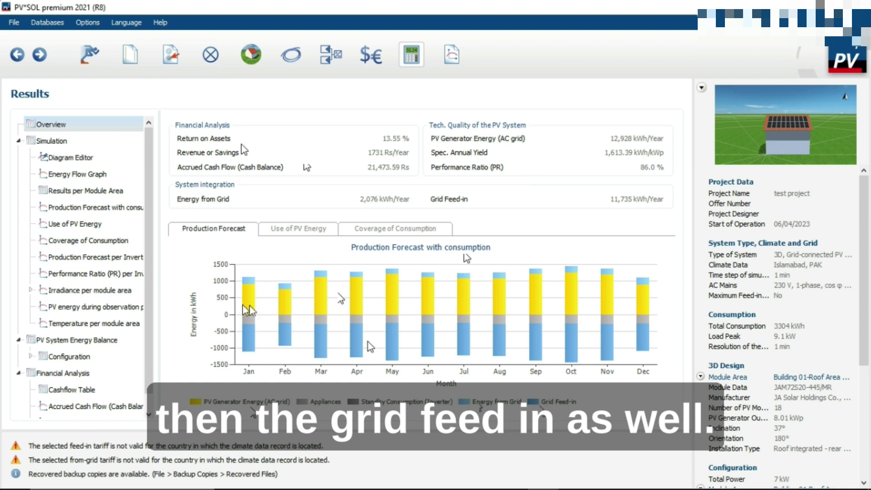
{"action": "left_click", "coordinate": [291, 229]}
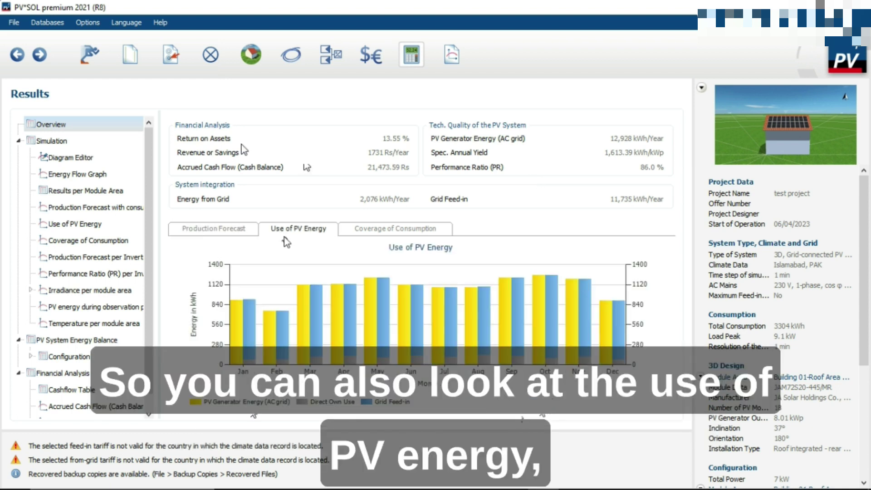